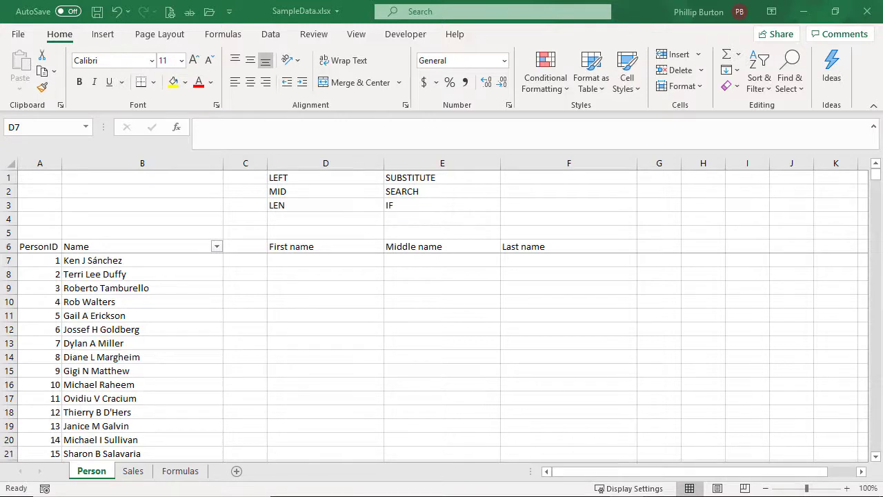
# Examine the listed text functions, the full names in column B and the empty columns meant for the split name parts
pyautogui.moveTo(325, 176); pyautogui.dragTo(327, 205)
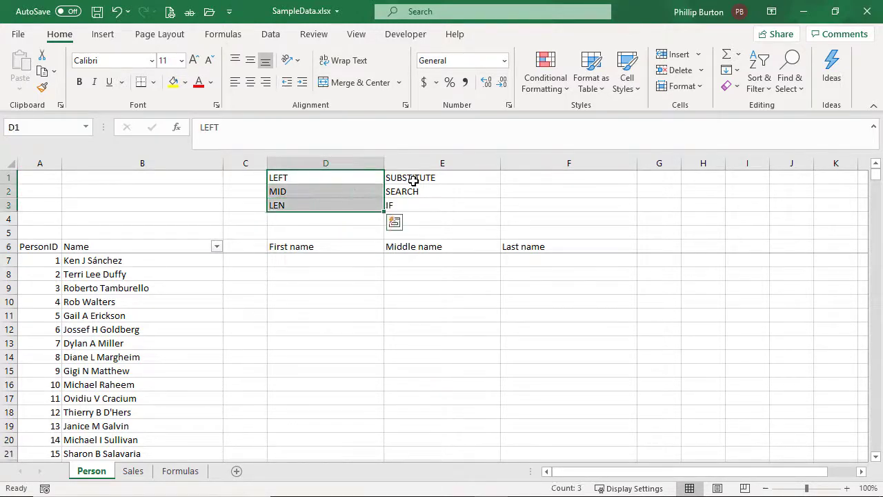
pyautogui.moveTo(412, 180); pyautogui.dragTo(431, 215)
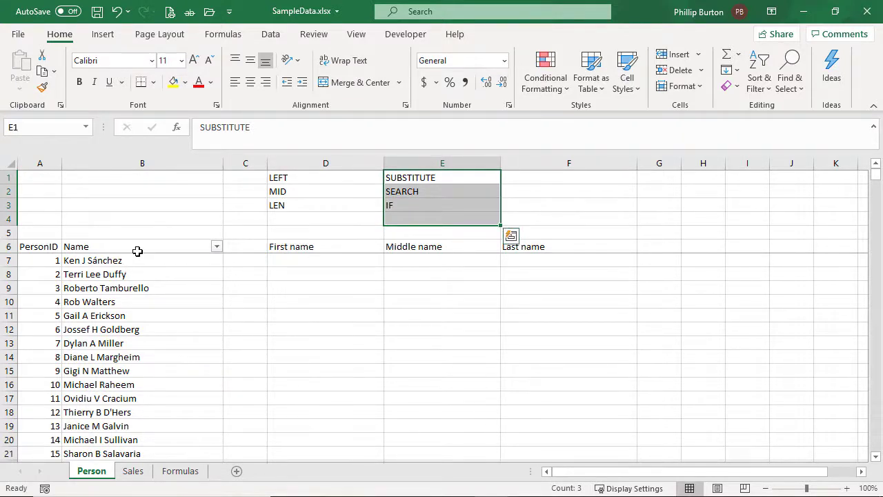
pyautogui.moveTo(137, 251); pyautogui.dragTo(141, 371)
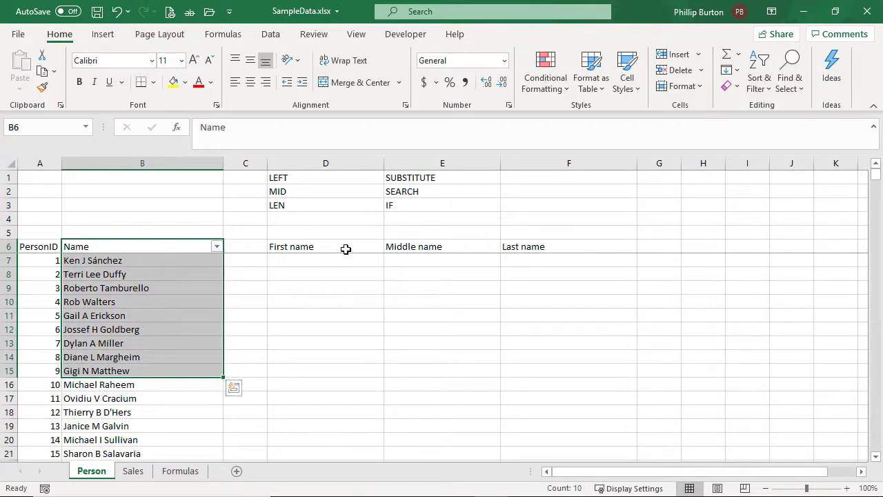
pyautogui.moveTo(346, 249); pyautogui.dragTo(331, 369)
pyautogui.moveTo(423, 248); pyautogui.dragTo(449, 350)
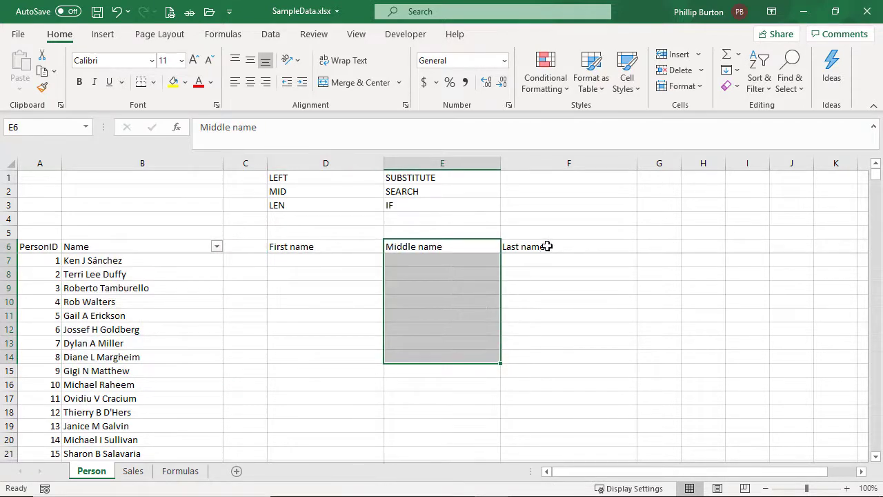
pyautogui.moveTo(546, 246); pyautogui.dragTo(545, 347)
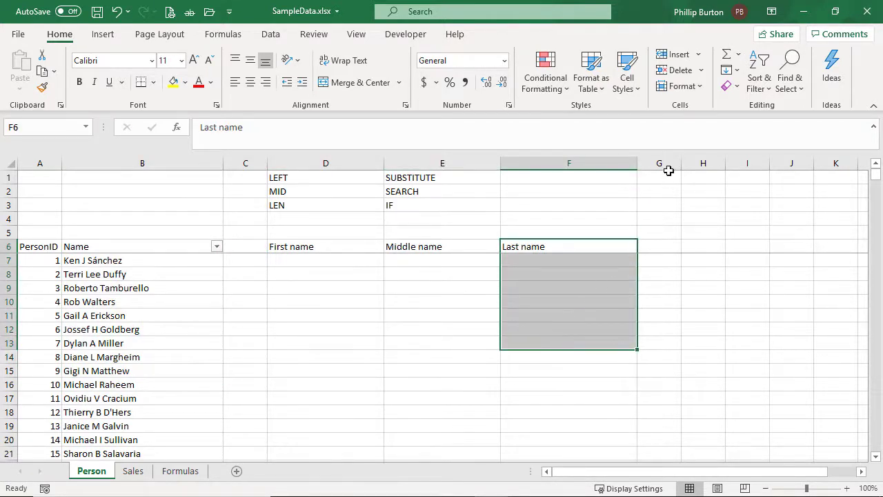
pyautogui.moveTo(666, 166); pyautogui.dragTo(803, 209)
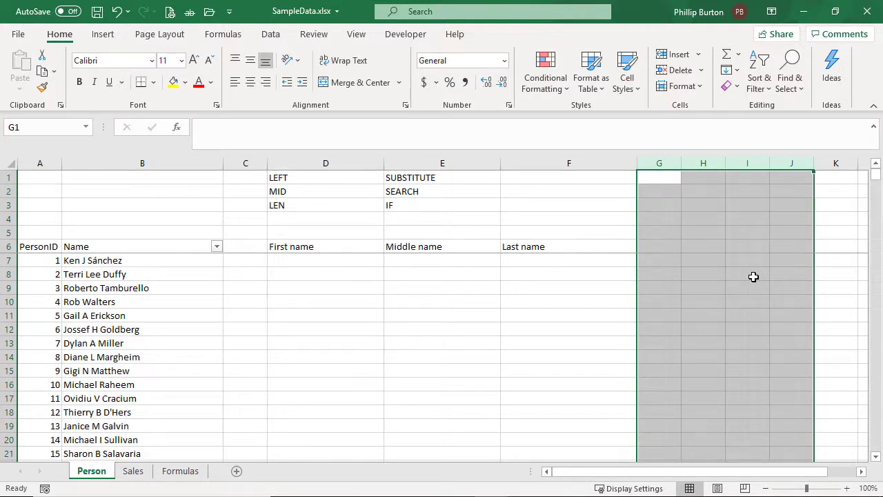
pyautogui.rightClick(667, 166)
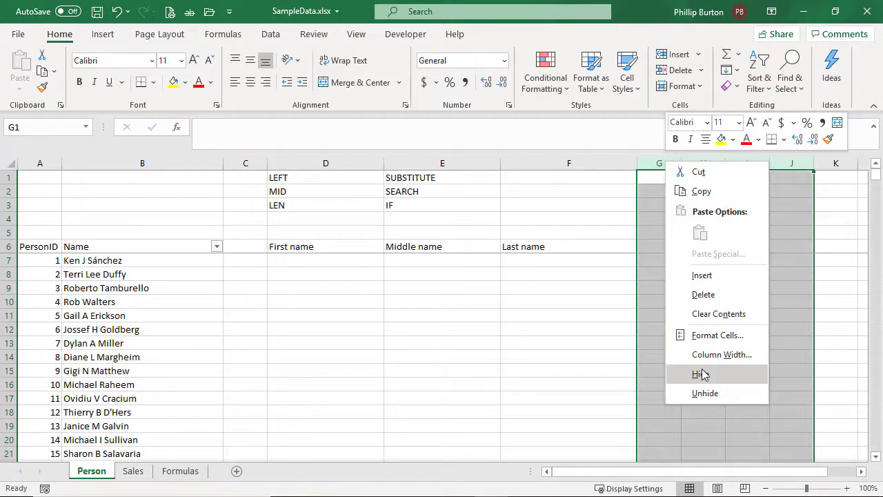
pyautogui.click(625, 321)
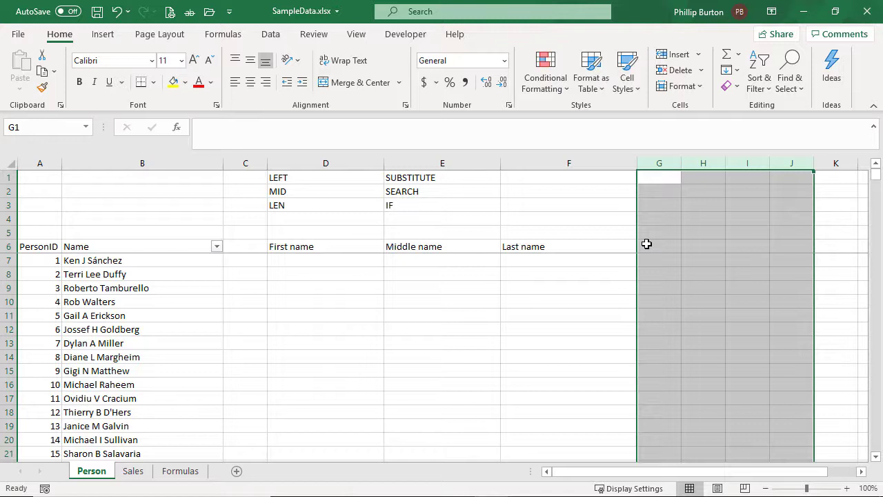
pyautogui.moveTo(325, 246); pyautogui.dragTo(325, 340)
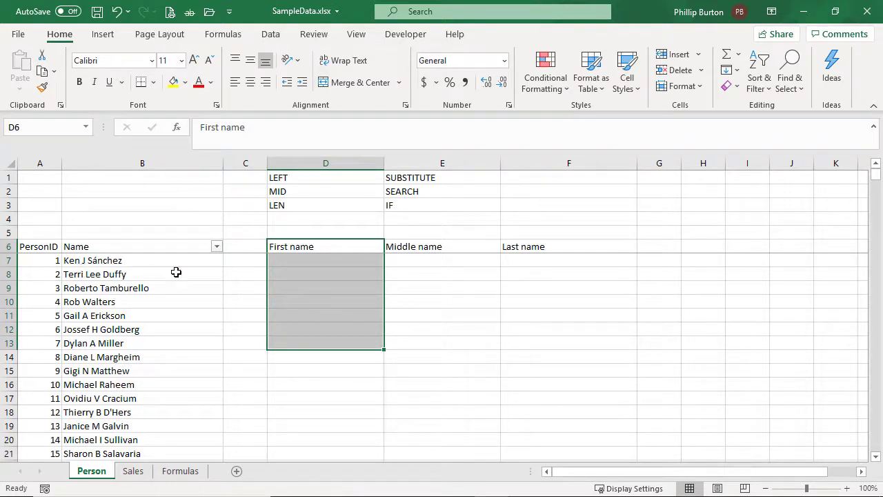
pyautogui.click(334, 263)
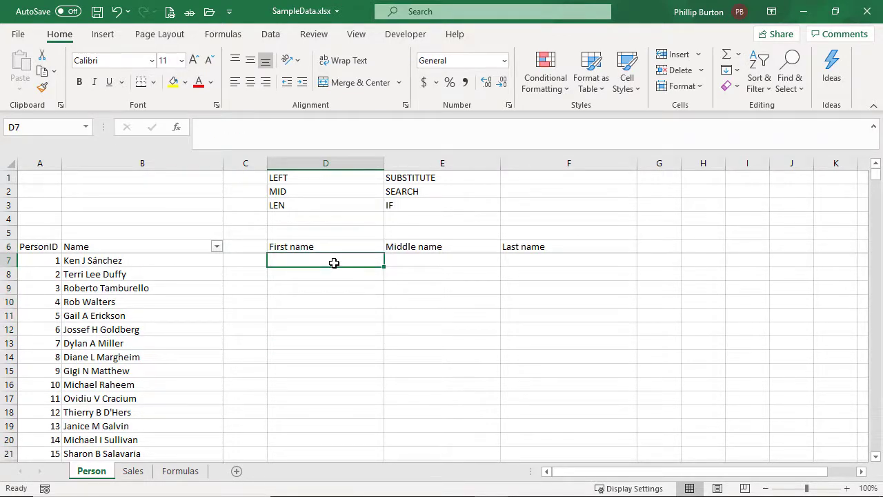
pyautogui.moveTo(358, 177); pyautogui.dragTo(359, 203)
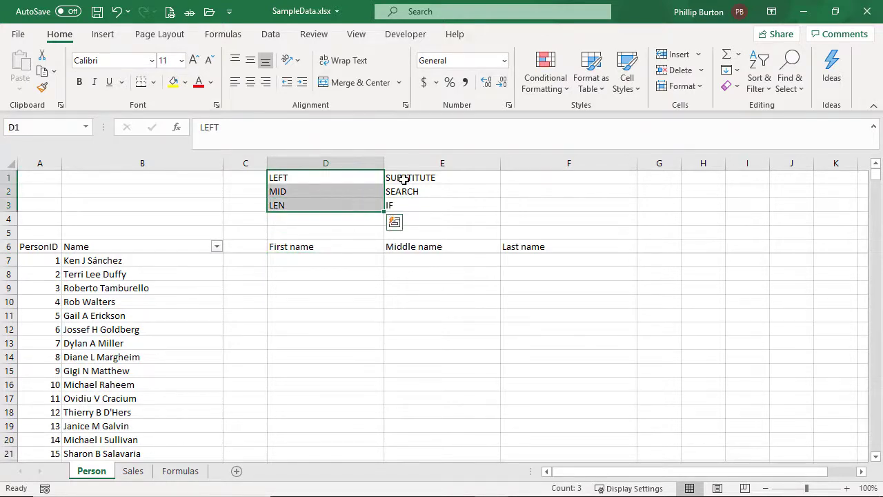
pyautogui.keyDown('ctrl'); pyautogui.moveTo(403, 179); pyautogui.dragTo(403, 193); pyautogui.keyUp('ctrl')
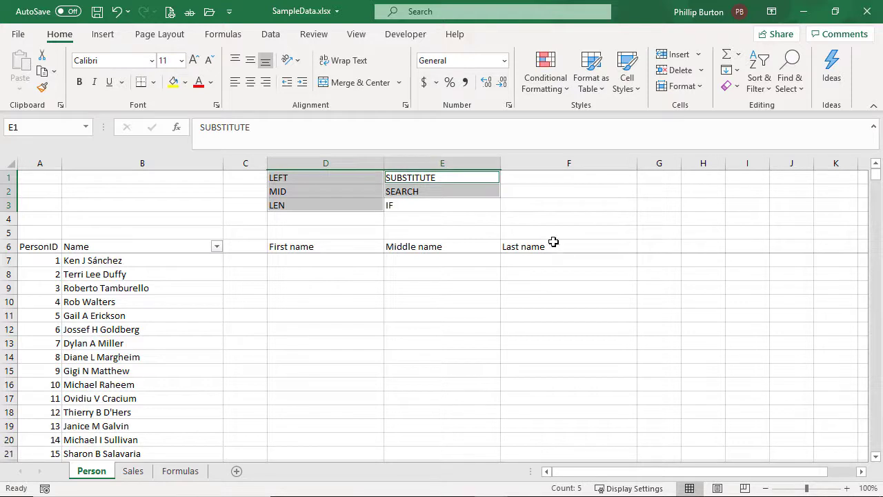
pyautogui.click(427, 191)
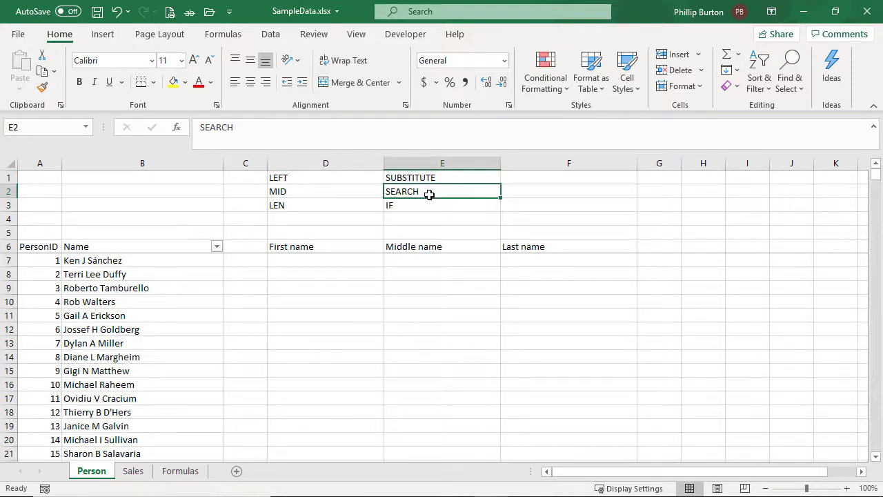
# Add the header "First space" in cell G6, beside the Last name header
pyautogui.click(662, 252)
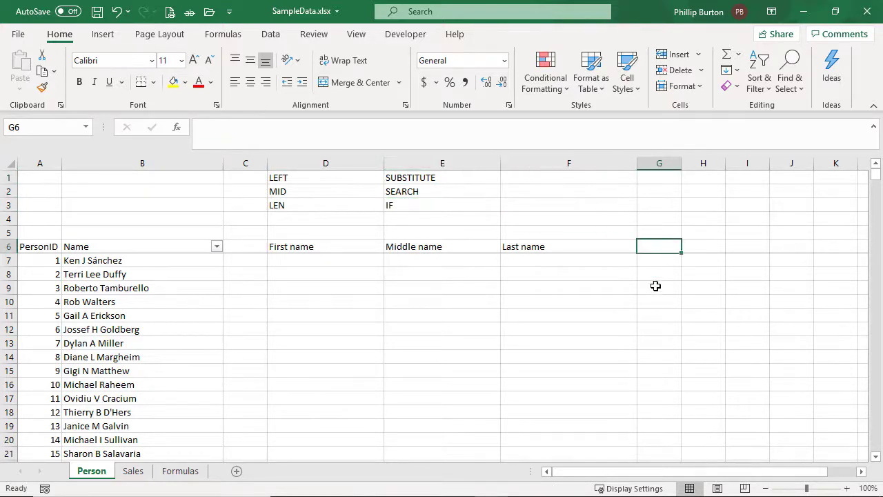
pyautogui.write('First space')
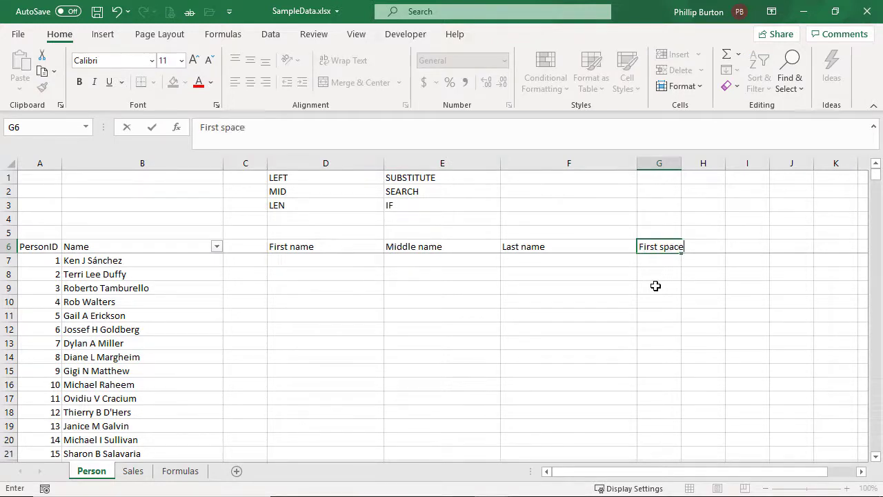
pyautogui.press('Return')
# Enter the formula =SEARCH(" ",B7) in G7 to locate the first space in the full name
pyautogui.write('=find(')
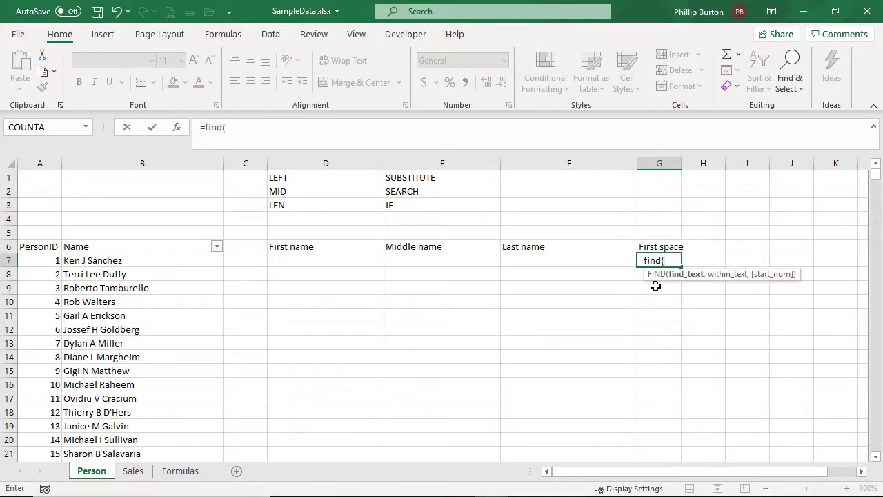
pyautogui.press('BackSpace')
pyautogui.press('BackSpace')
pyautogui.press('BackSpace')
pyautogui.press('BackSpace')
pyautogui.press('BackSpace')
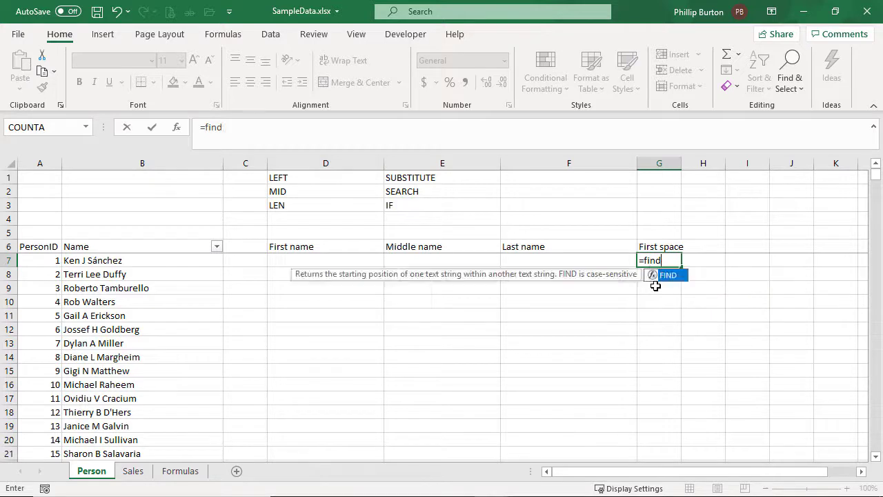
pyautogui.write('search(')
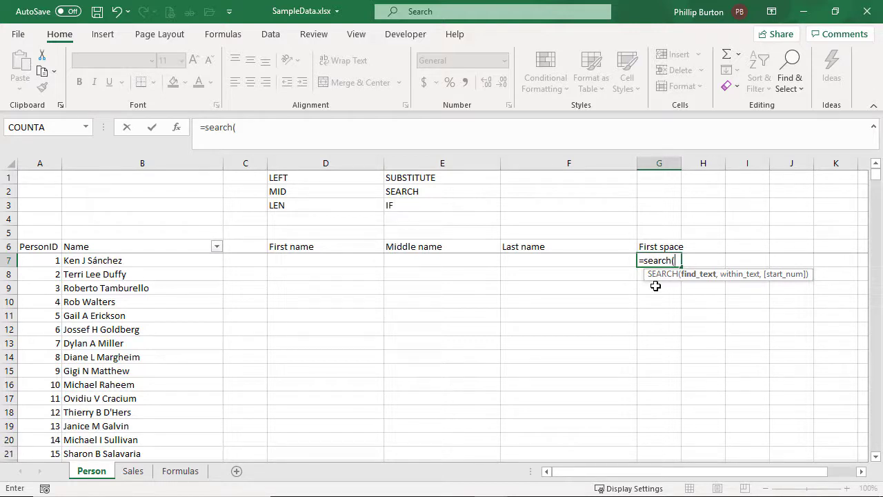
pyautogui.write('" ",')
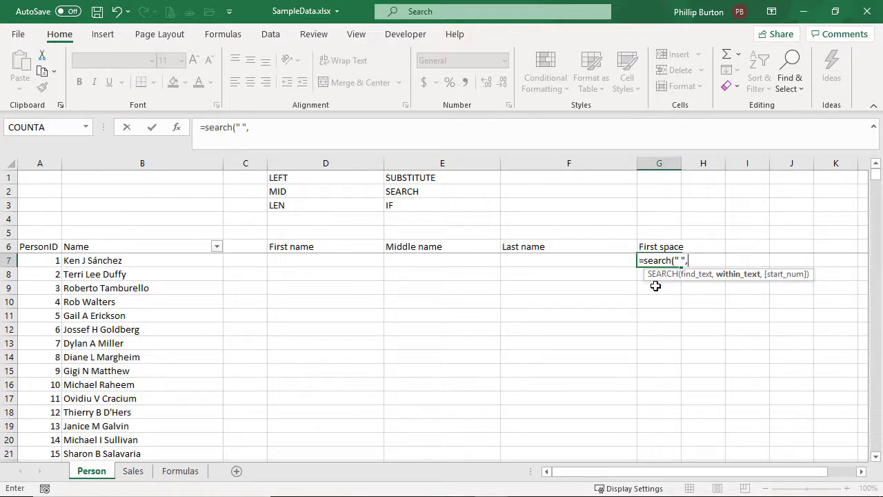
pyautogui.write('b7')
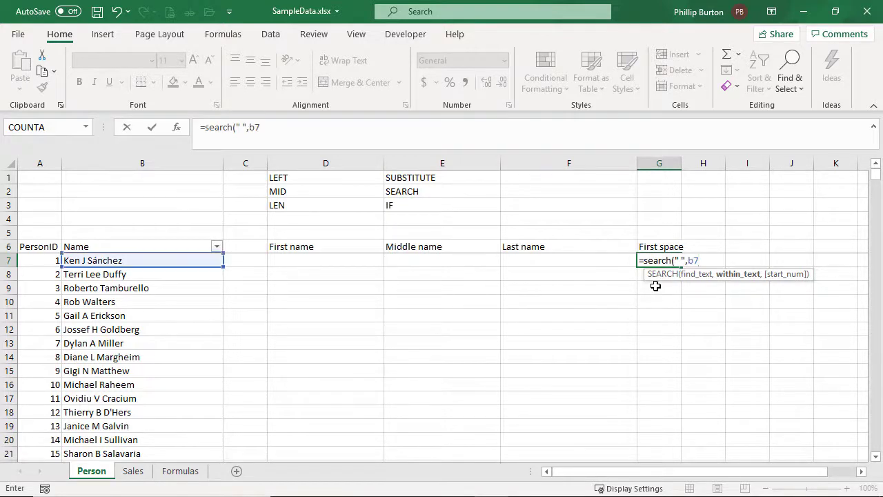
pyautogui.write(')')
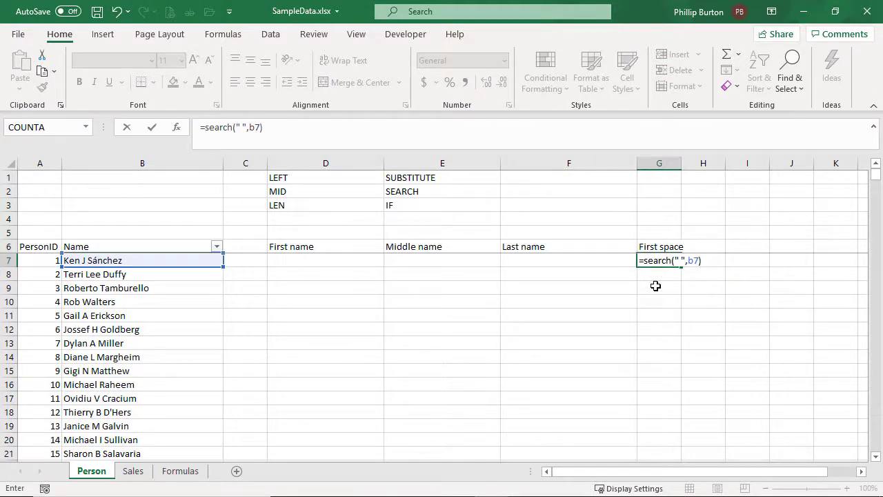
pyautogui.press('Return')
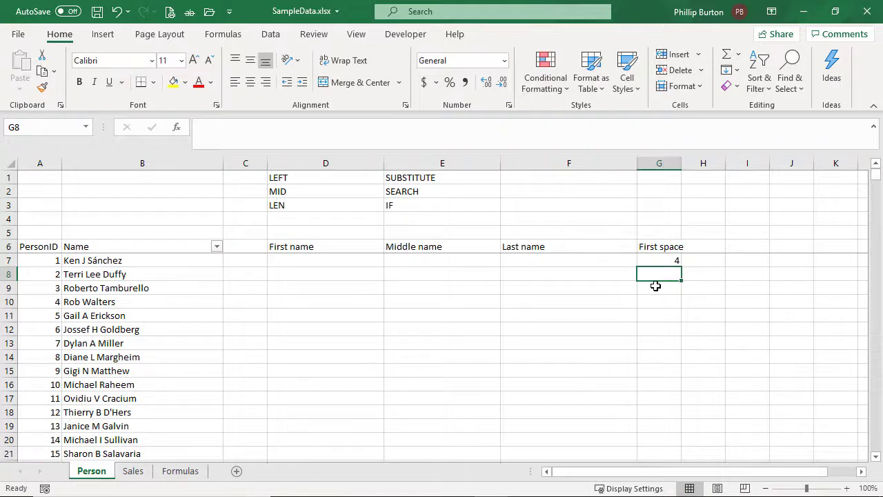
pyautogui.press('Up')
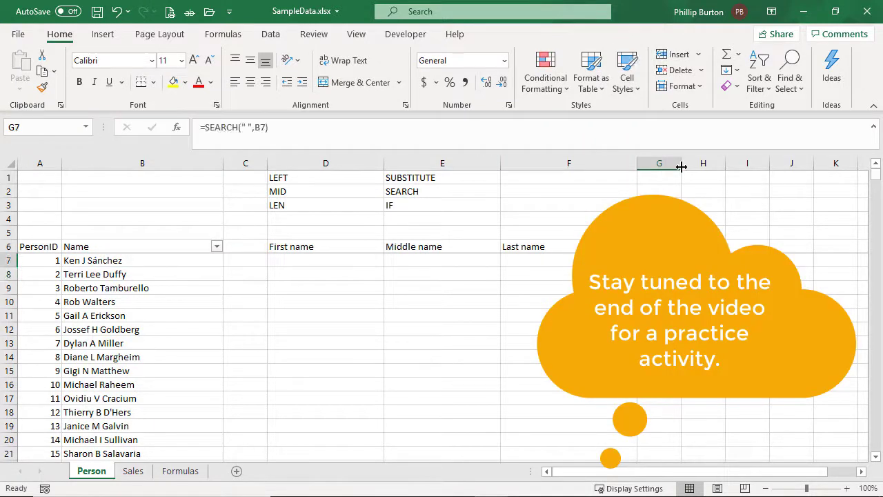
# Widen column G slightly to fit its First space header and centre the column's contents
pyautogui.moveTo(681, 166); pyautogui.dragTo(686, 166)
pyautogui.click(661, 163)
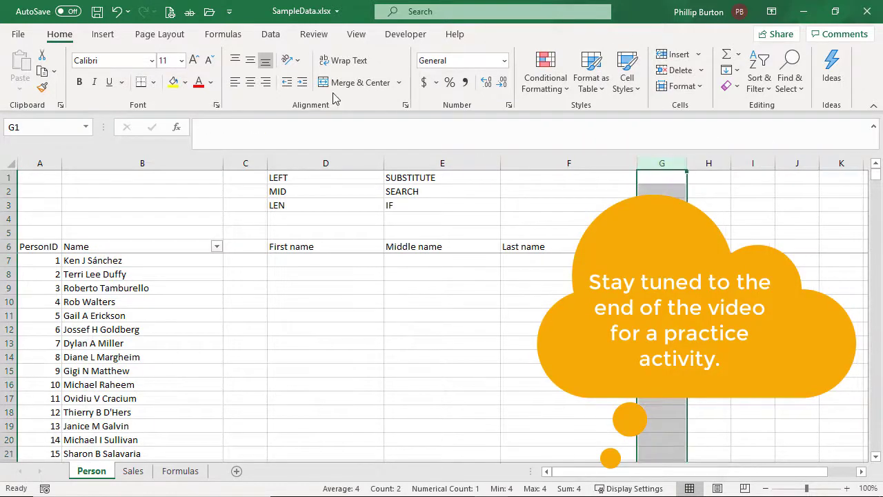
pyautogui.click(250, 82)
pyautogui.click(661, 260)
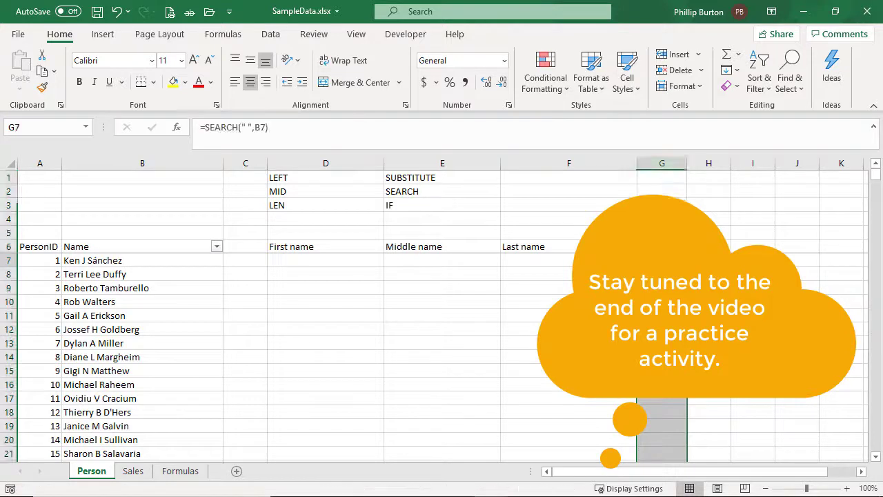
pyautogui.click(318, 260)
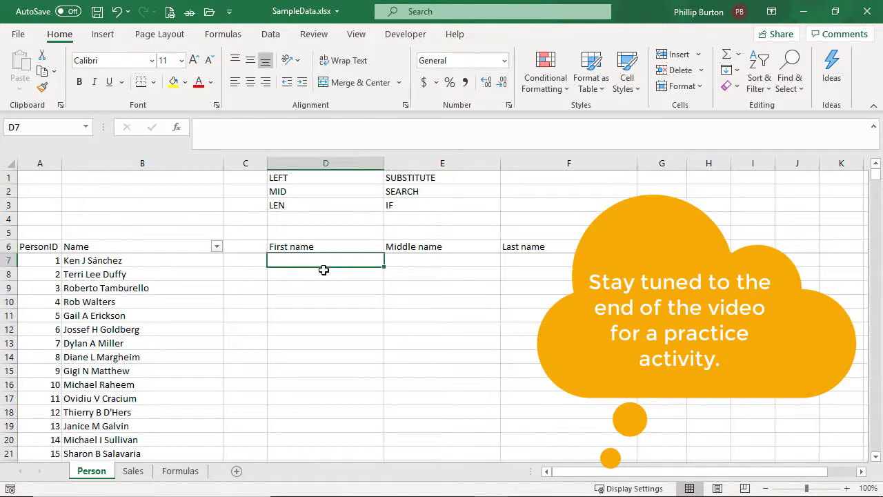
pyautogui.moveTo(322, 250); pyautogui.dragTo(337, 384)
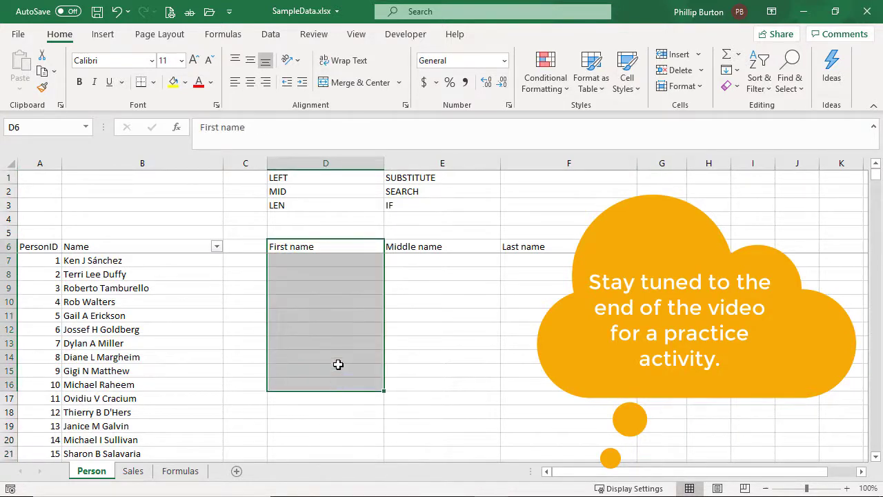
pyautogui.click(323, 259)
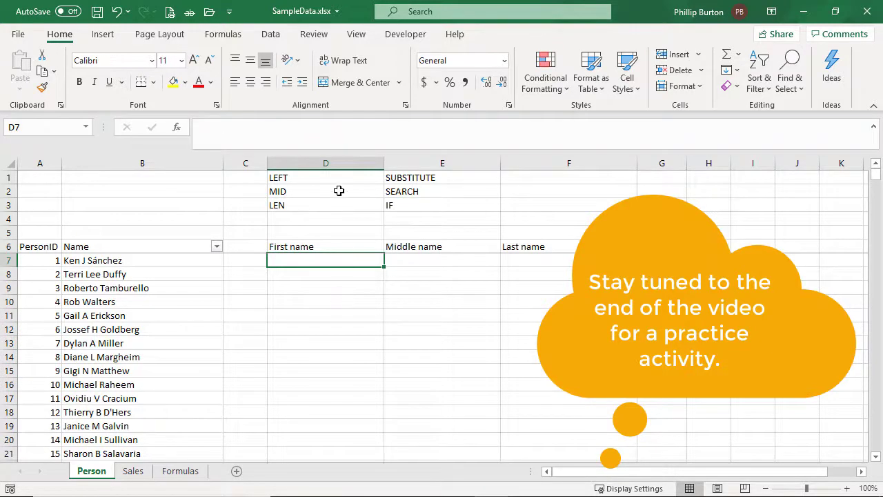
pyautogui.moveTo(345, 178); pyautogui.dragTo(352, 205)
pyautogui.moveTo(401, 178); pyautogui.dragTo(401, 193)
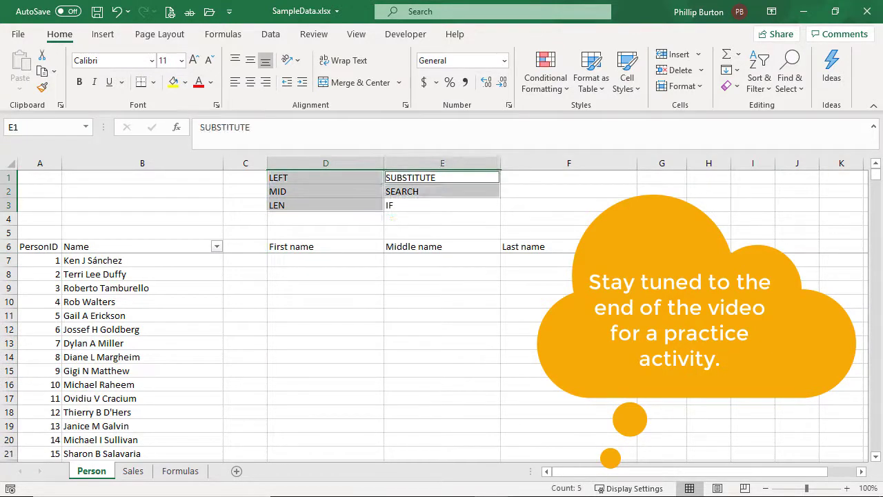
pyautogui.click(320, 182)
pyautogui.click(312, 191)
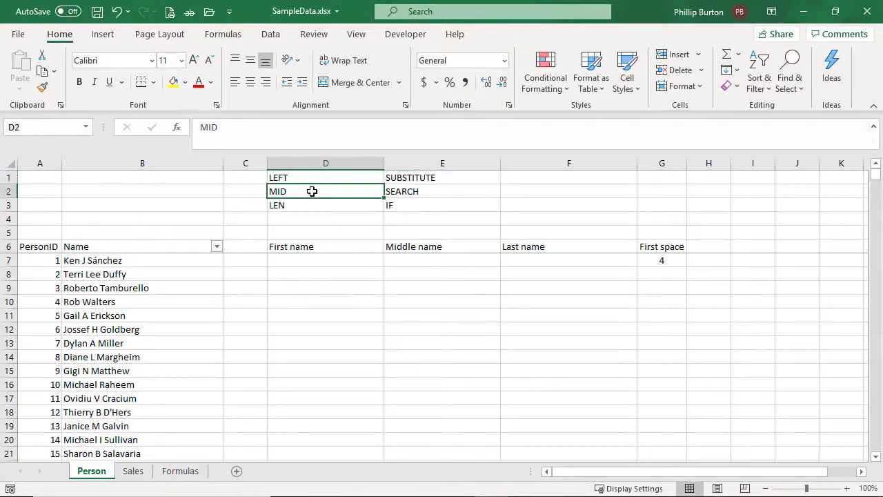
# Enter the formula =LEFT(B7,G7) in D7 to extract the first name up to the first space
pyautogui.click(320, 262)
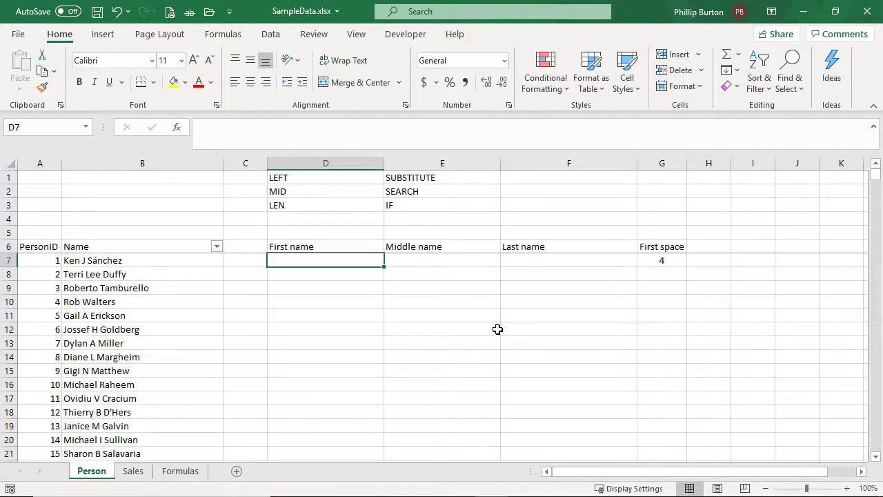
pyautogui.write('=left(')
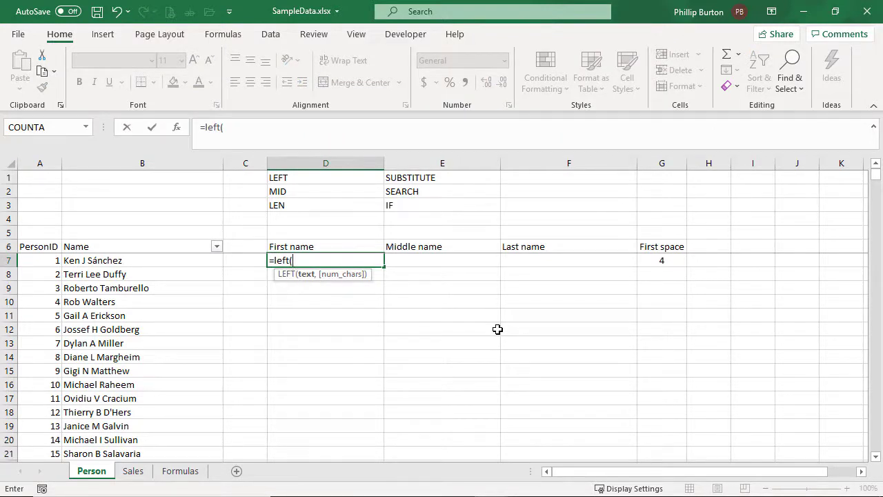
pyautogui.write('b7,')
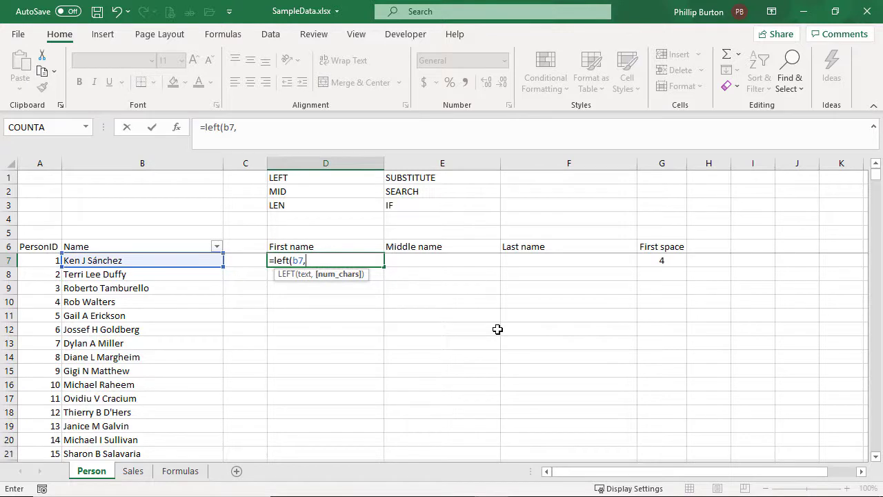
pyautogui.click(680, 260)
pyautogui.write(')')
pyautogui.press('Return')
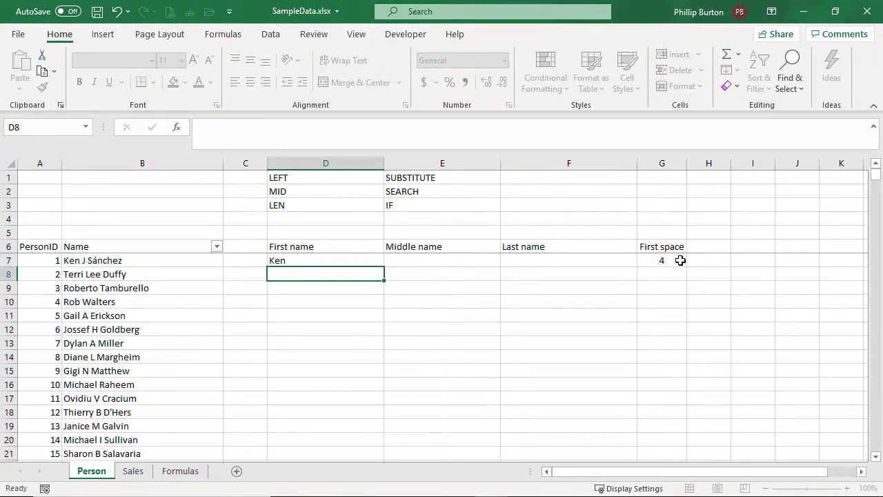
pyautogui.press('Up')
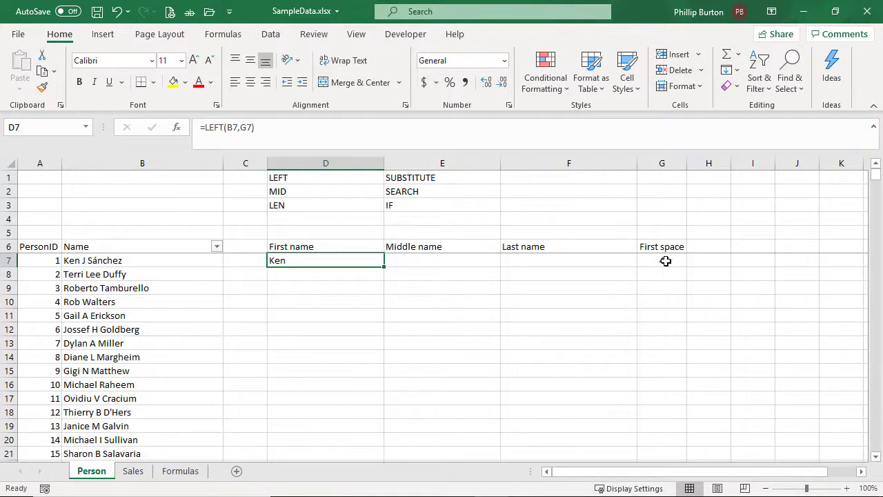
# Copy the row 7 formulas in D7:G7 down through row 19 to fill the First name and First space columns
pyautogui.moveTo(667, 260); pyautogui.dragTo(325, 424)
pyautogui.hotkey('ctrl', 'c')
pyautogui.hotkey('ctrl', 'v')
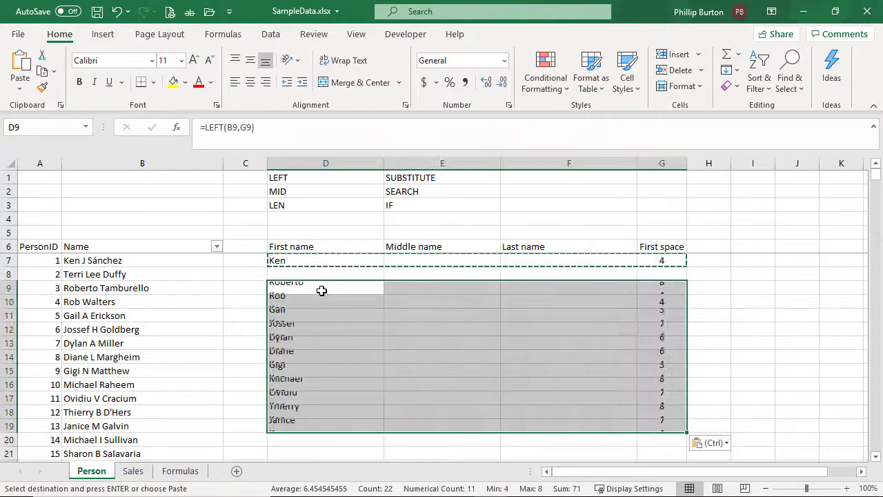
pyautogui.moveTo(339, 260); pyautogui.dragTo(349, 423)
pyautogui.press('Escape')
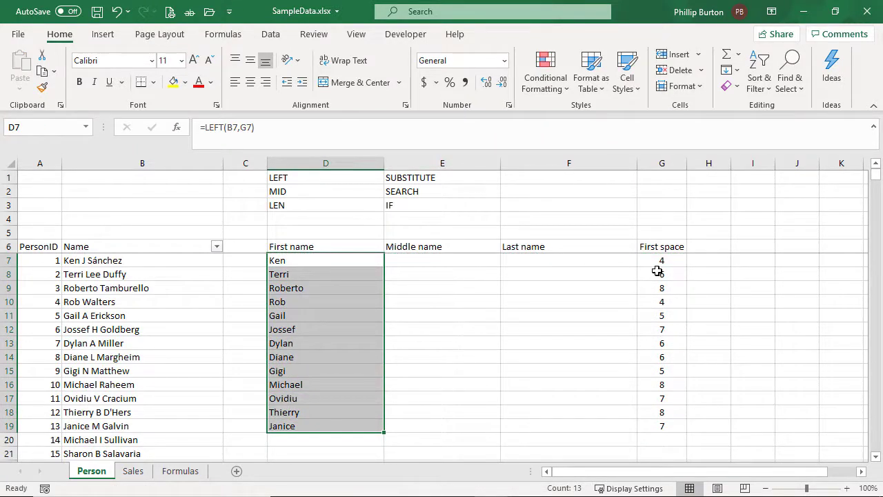
# Add the header "Names that are left" in H6, beside the First space header
pyautogui.moveTo(432, 246); pyautogui.dragTo(538, 246)
pyautogui.click(718, 246)
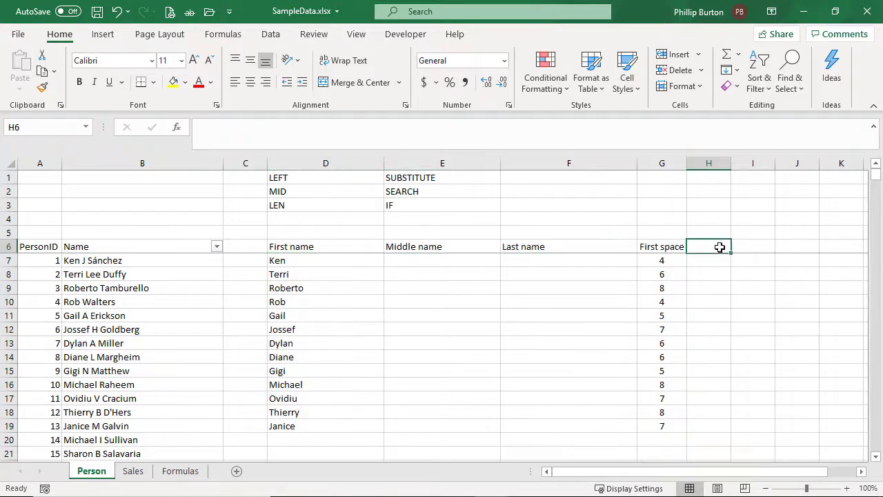
pyautogui.write('N')
pyautogui.press('BackSpace')
pyautogui.write('Nam')
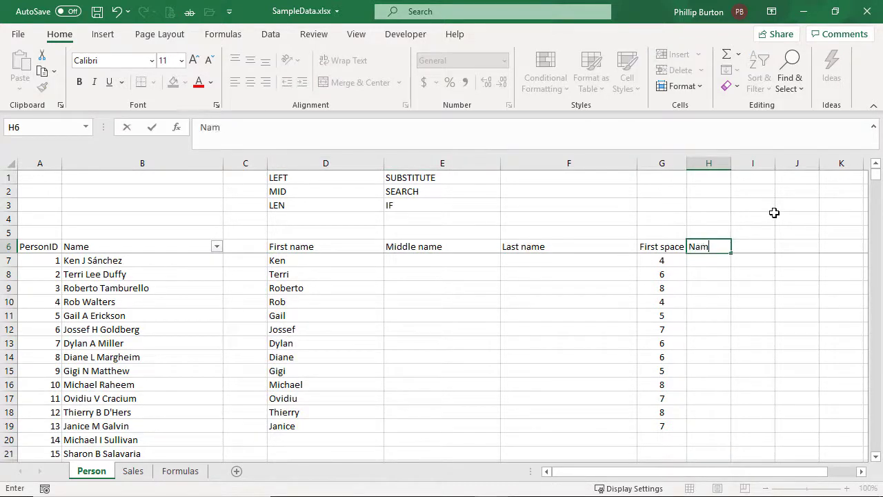
pyautogui.write('es that are left')
pyautogui.press('Return')
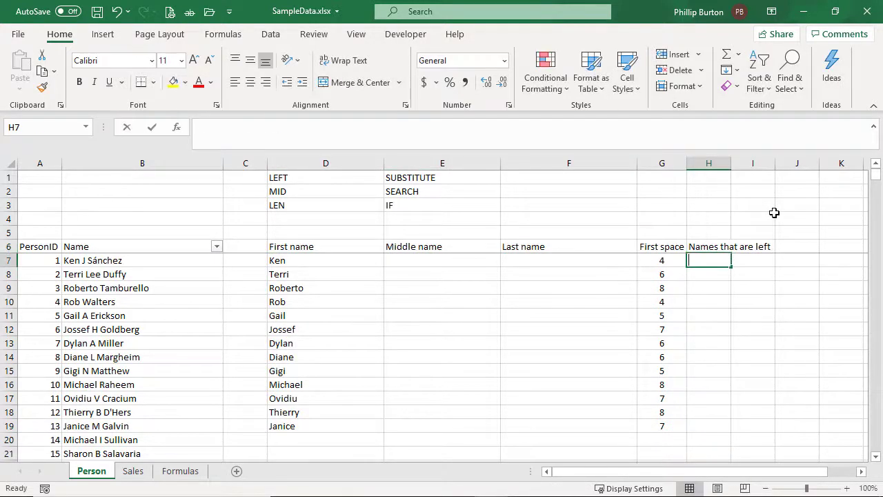
pyautogui.write('=')
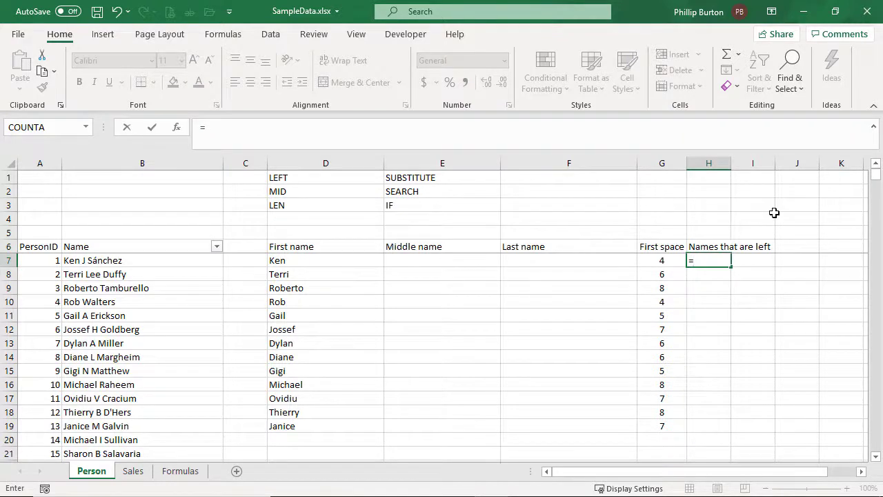
pyautogui.press('Escape')
pyautogui.moveTo(362, 178); pyautogui.dragTo(414, 191)
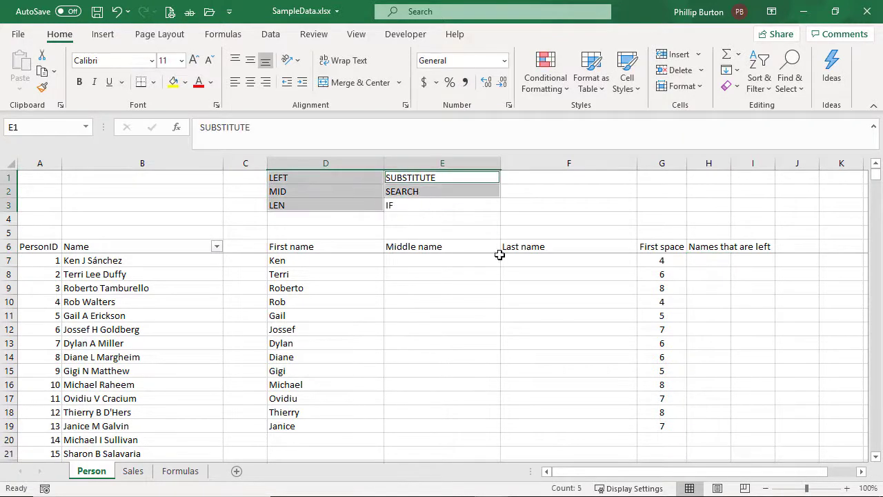
pyautogui.click(343, 193)
# Enter the formula =MID(B7,G7,999) in H7 to extract the rest of the name from the first space onward
pyautogui.click(713, 262)
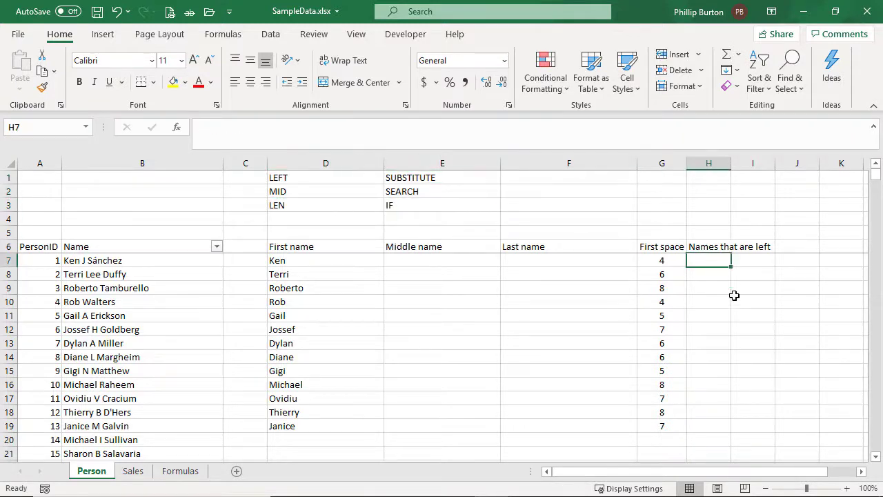
pyautogui.write('=mid(')
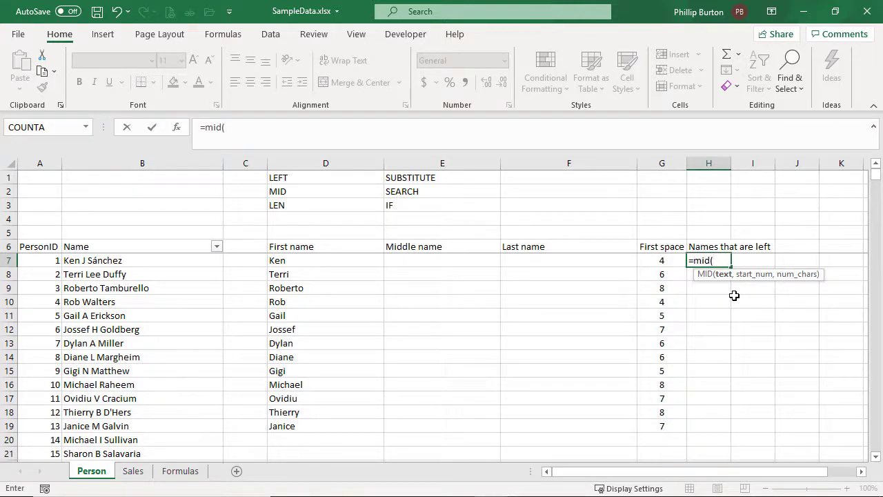
pyautogui.write('b7,')
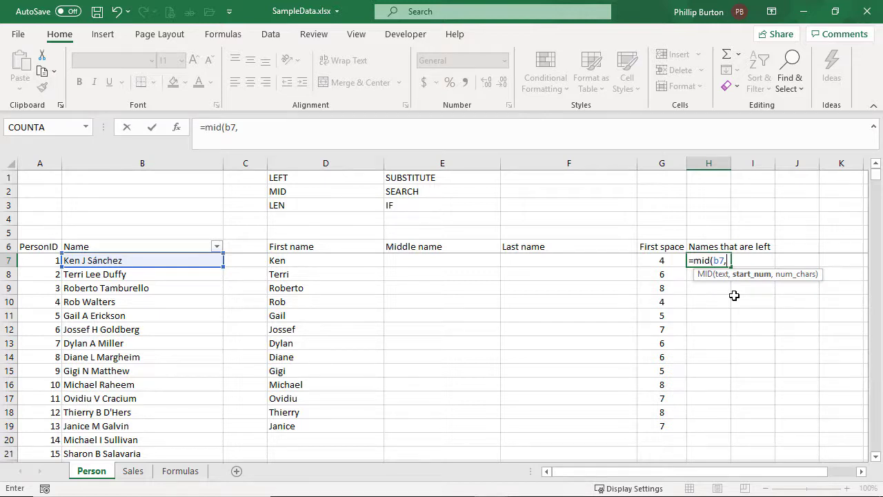
pyautogui.write('g7')
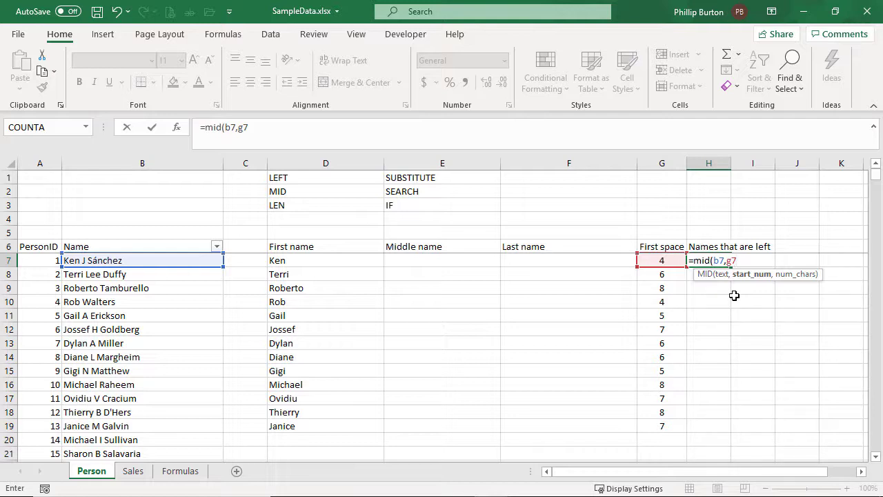
pyautogui.write(',')
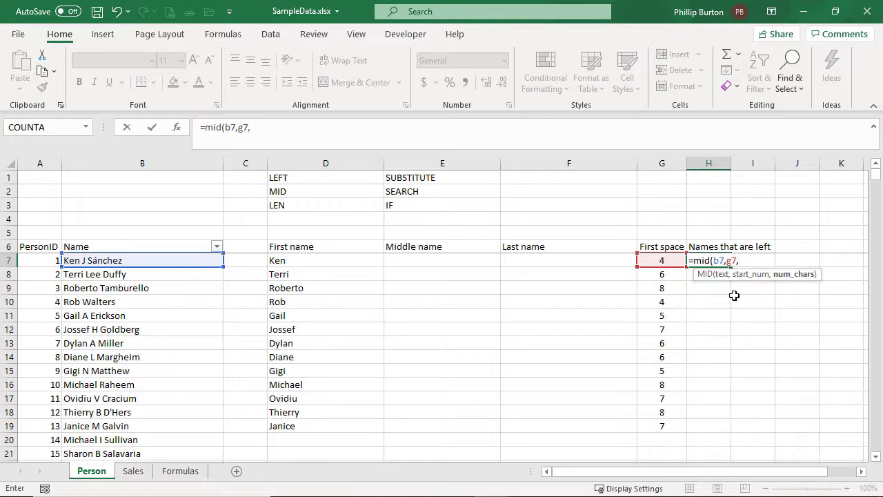
pyautogui.write('9999')
pyautogui.press('BackSpace')
pyautogui.write(')')
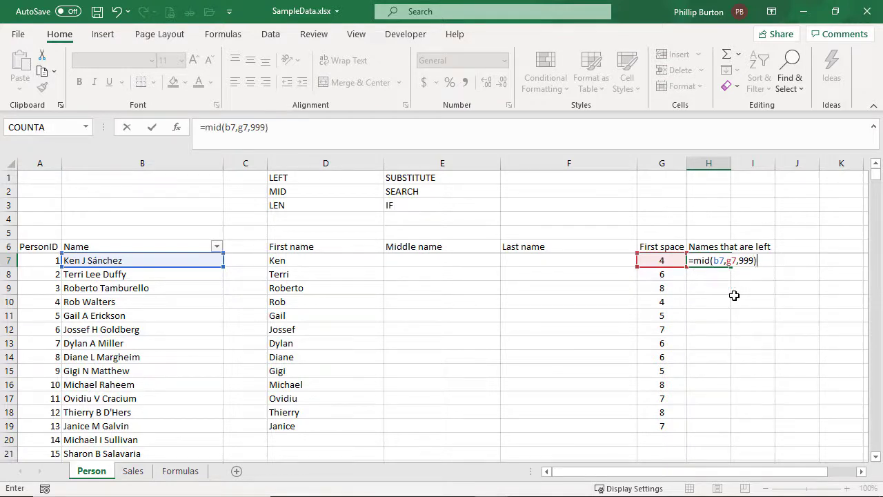
pyautogui.hotkey('ctrl', 'Return')
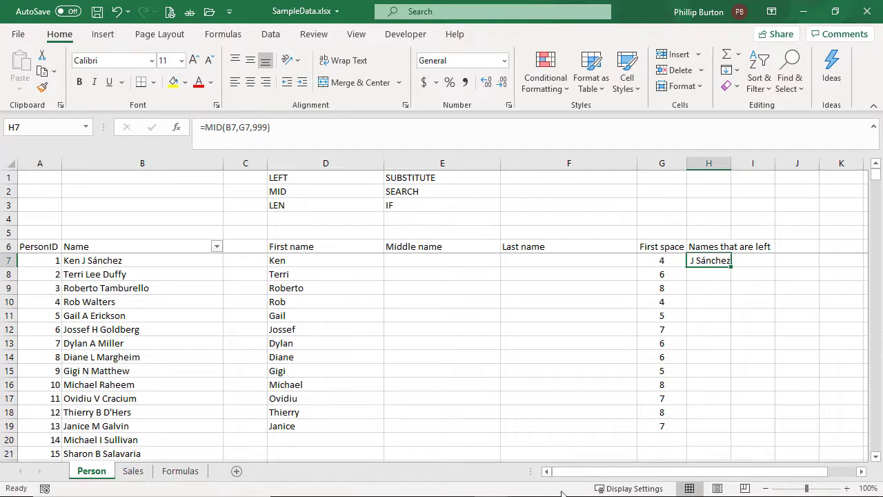
# Switch to Notepad and examine the numbered character positions at and just after the sample name's first space
pyautogui.click(356, 496)
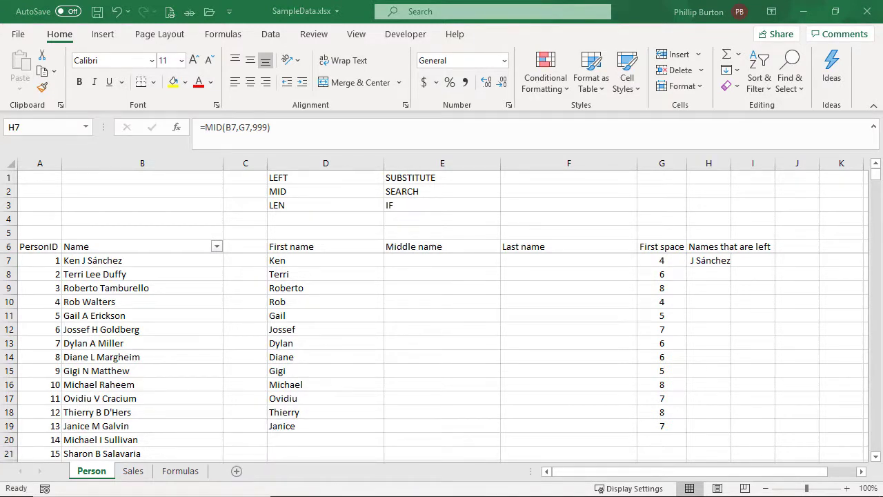
pyautogui.moveTo(310, 496); pyautogui.dragTo(495, 144)
pyautogui.moveTo(380, 184); pyautogui.dragTo(388, 173)
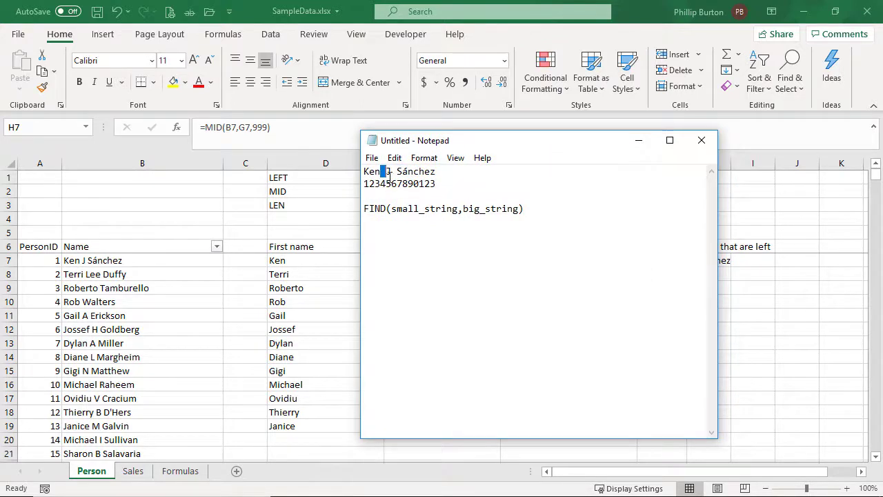
pyautogui.moveTo(386, 184); pyautogui.dragTo(391, 172)
pyautogui.moveTo(386, 183); pyautogui.dragTo(391, 184)
pyautogui.moveTo(487, 143); pyautogui.dragTo(1, 162)
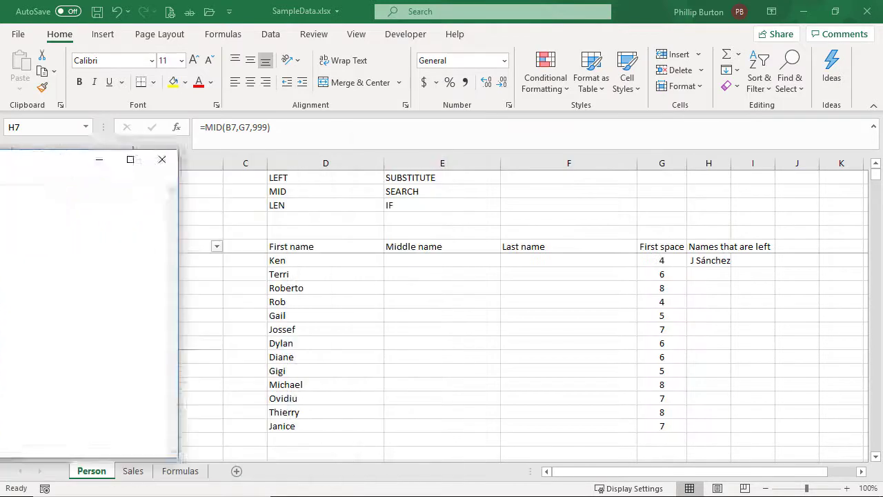
# Switch back to Excel, change the start position in the H7 formula to G7+1 and fill the formula down to H19
pyautogui.click(711, 261)
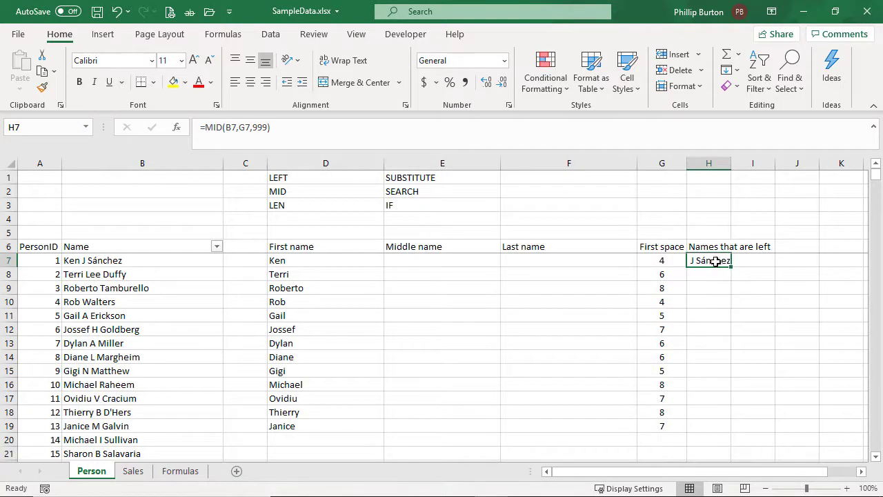
pyautogui.click(252, 128)
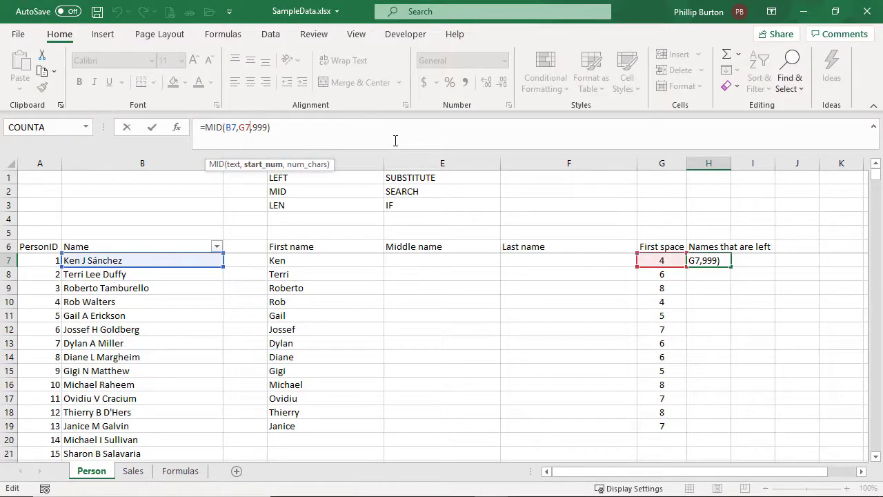
pyautogui.write('+1')
pyautogui.press('Return')
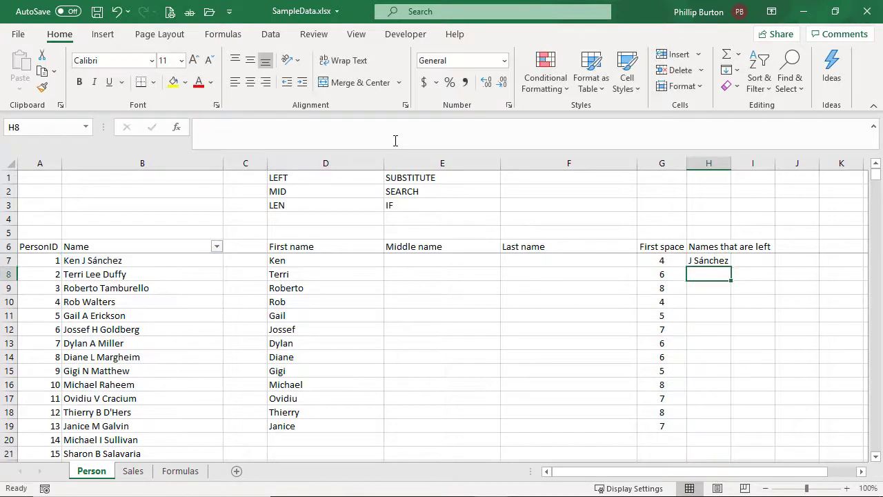
pyautogui.press('Up')
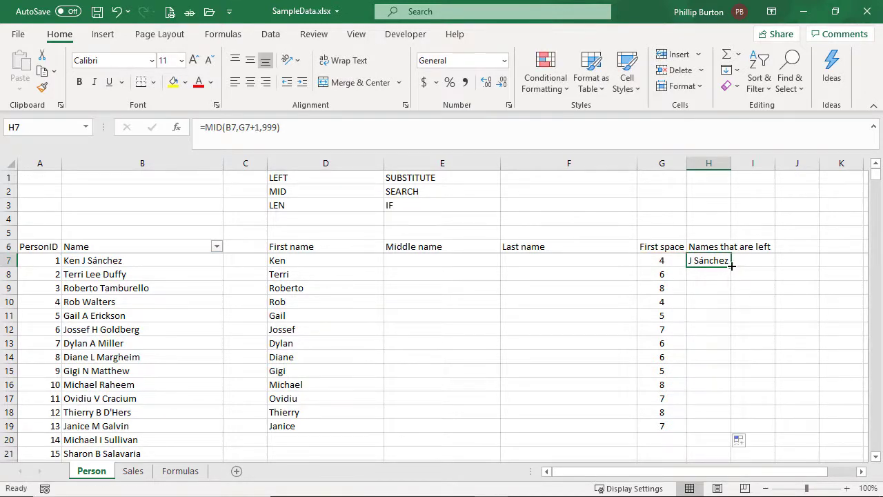
pyautogui.doubleClick(731, 266)
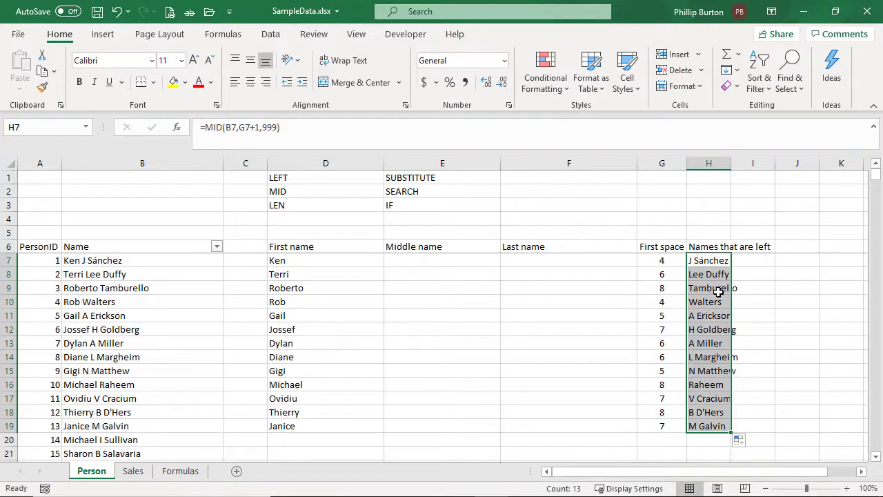
# Autofit column H to its contents and add the header "Is There a Space" in I6
pyautogui.click(742, 246)
pyautogui.doubleClick(730, 164)
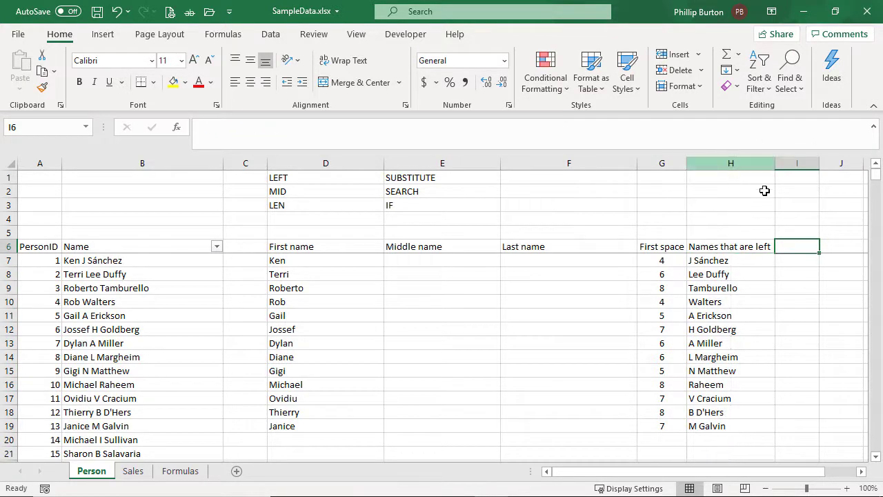
pyautogui.write('Is')
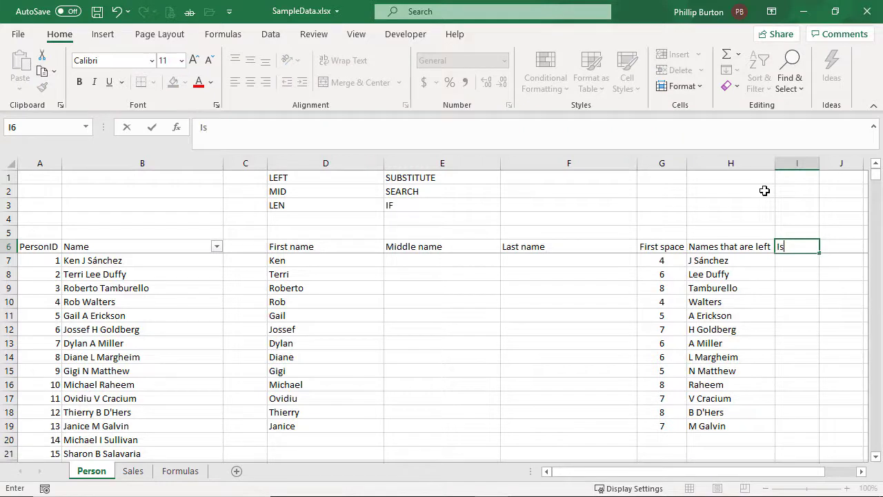
pyautogui.write(' There a Space')
pyautogui.press('Return')
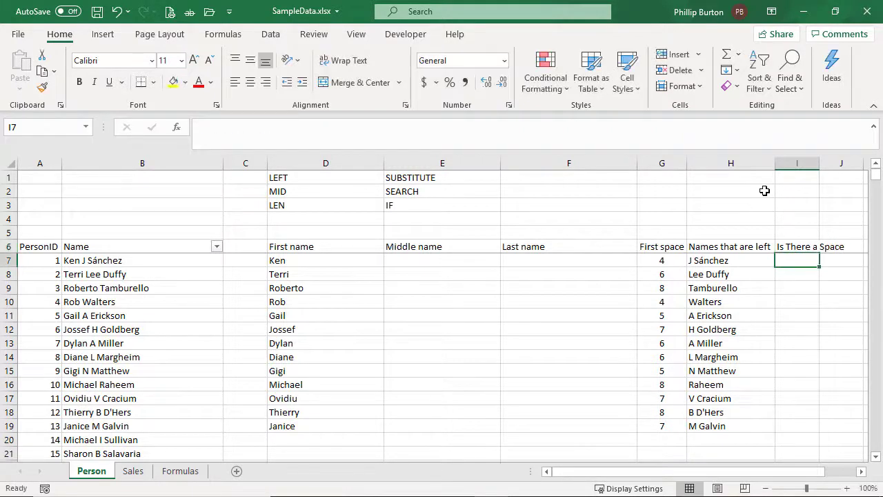
# Review the remaining names in column H and the SEARCH formula in G7 as a model for column I
pyautogui.moveTo(713, 246); pyautogui.dragTo(713, 397)
pyautogui.click(801, 261)
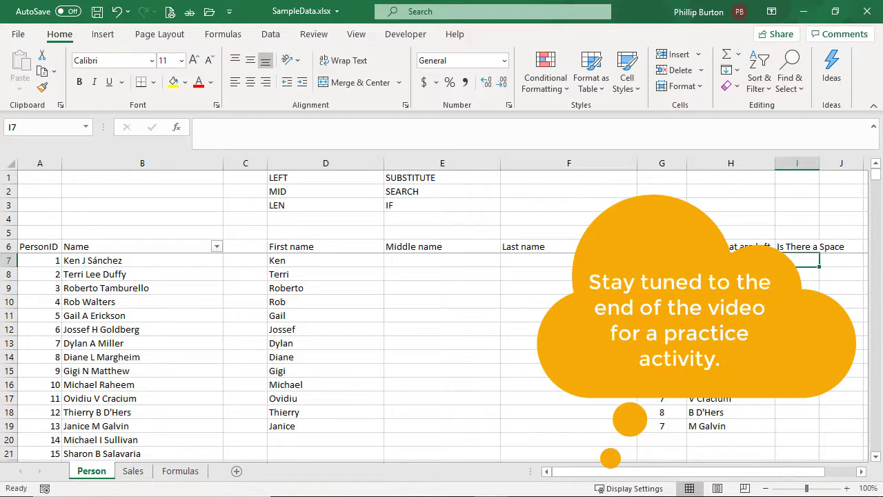
pyautogui.click(662, 260)
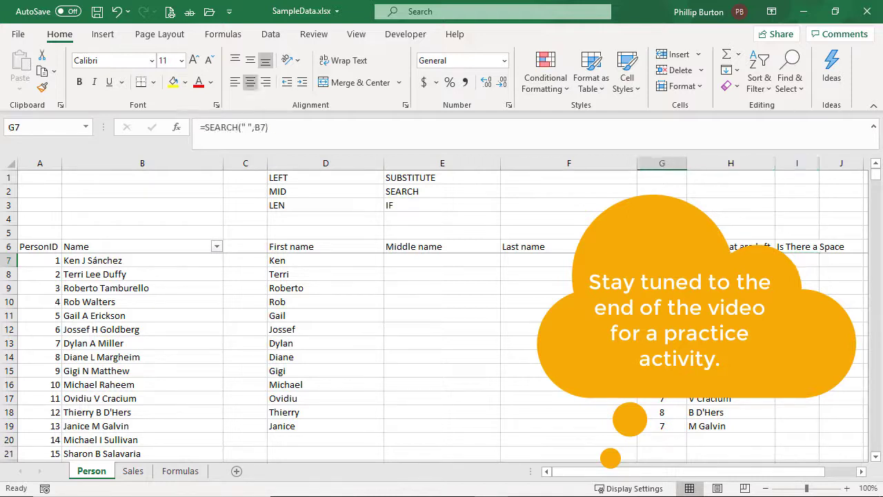
pyautogui.moveTo(327, 132); pyautogui.dragTo(158, 125)
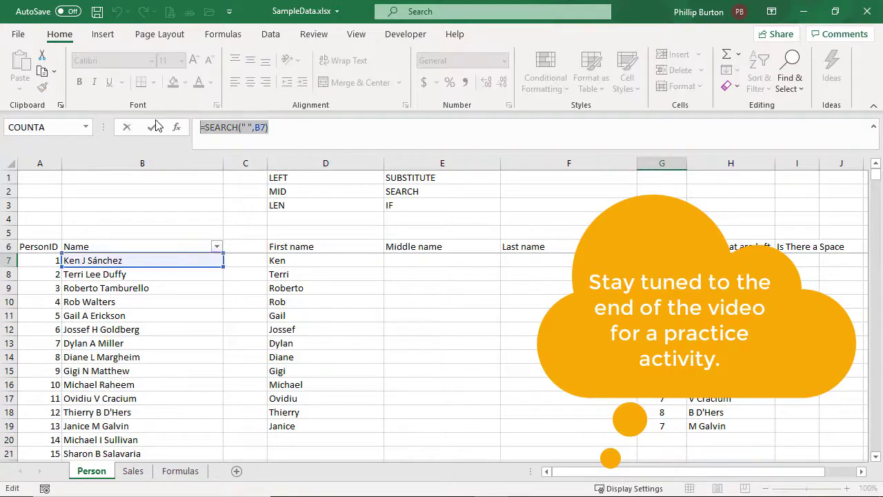
pyautogui.press('Escape')
# Enter the formula =FIND(H7," ") in I7 to look for a space in the remaining names
pyautogui.click(797, 260)
pyautogui.write('=find(')
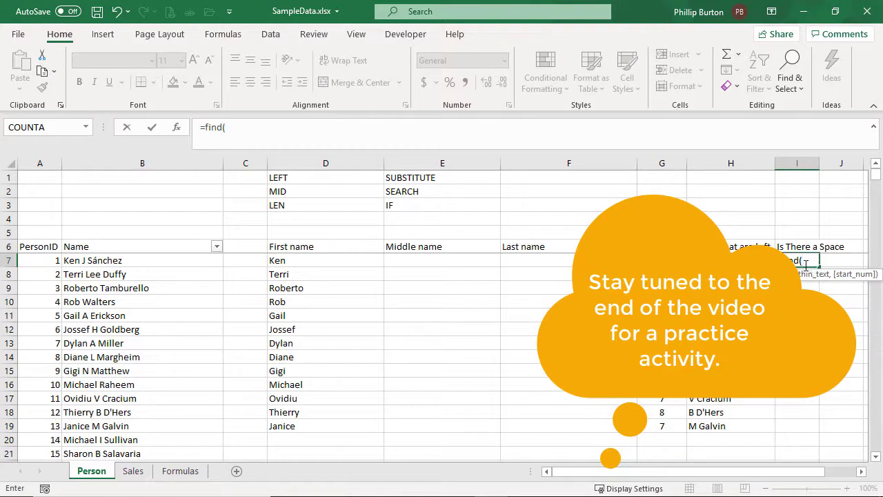
pyautogui.click(726, 260)
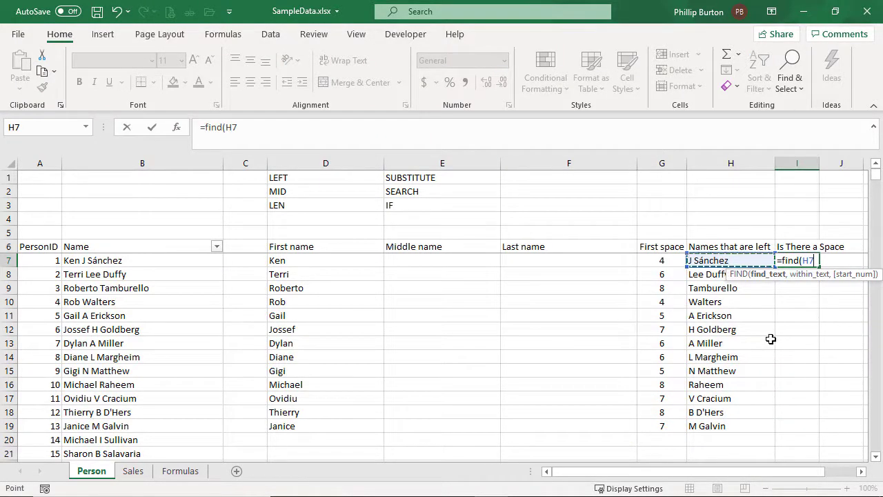
pyautogui.press('BackSpace')
pyautogui.press('BackSpace')
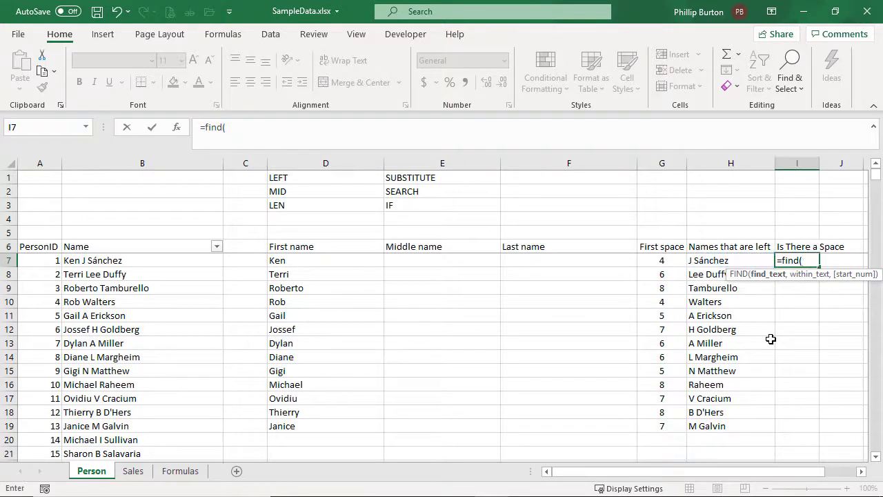
pyautogui.write('" ",h7')
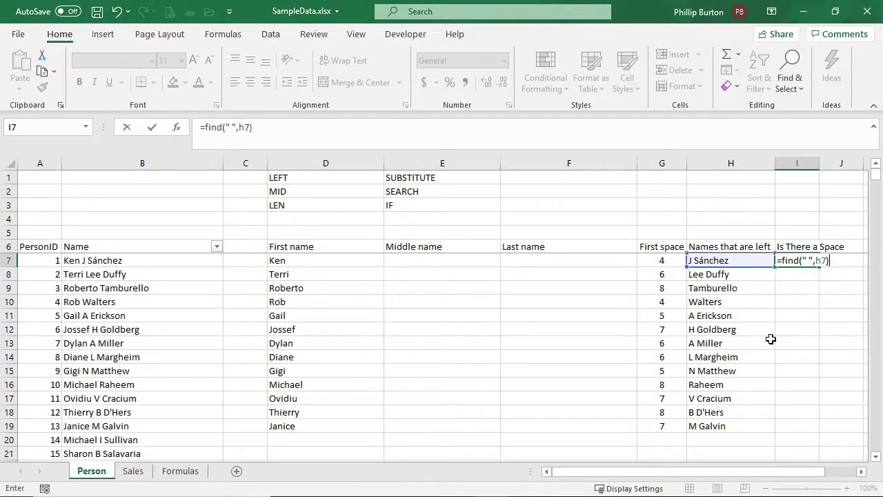
pyautogui.press('BackSpace')
pyautogui.press('BackSpace')
pyautogui.press('BackSpace')
pyautogui.press('BackSpace')
pyautogui.press('BackSpace')
pyautogui.write('h7,"')
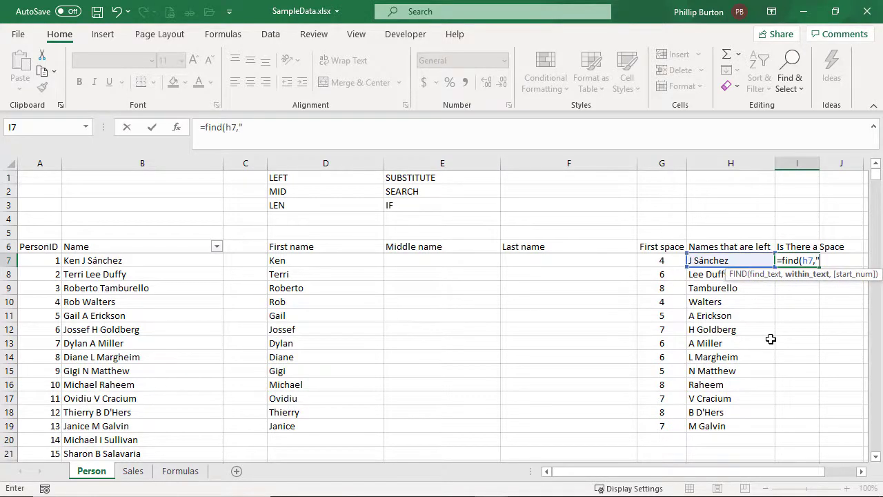
pyautogui.hotkey('ctrl', 'Return')
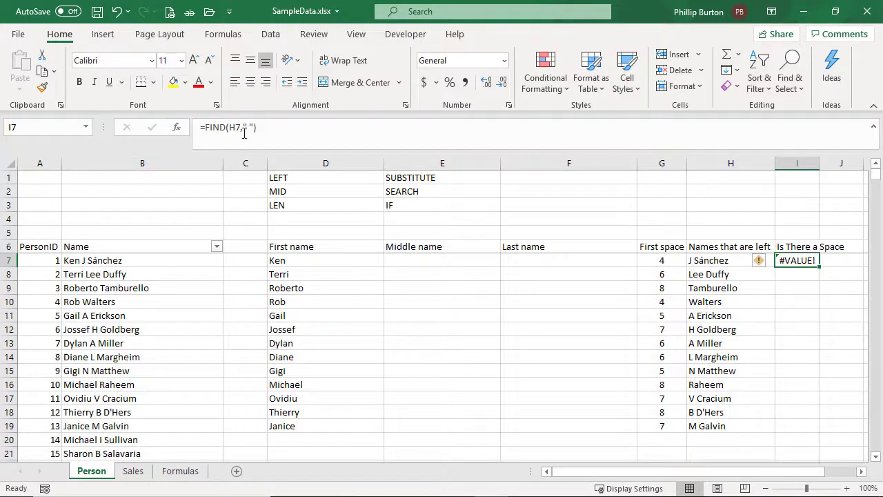
# Correct the I7 formula to =FIND(" ",H7) by swapping the arguments, and fill it down to I19
pyautogui.moveTo(243, 130); pyautogui.dragTo(253, 129)
pyautogui.hotkey('ctrl', 'x')
pyautogui.press('BackSpace')
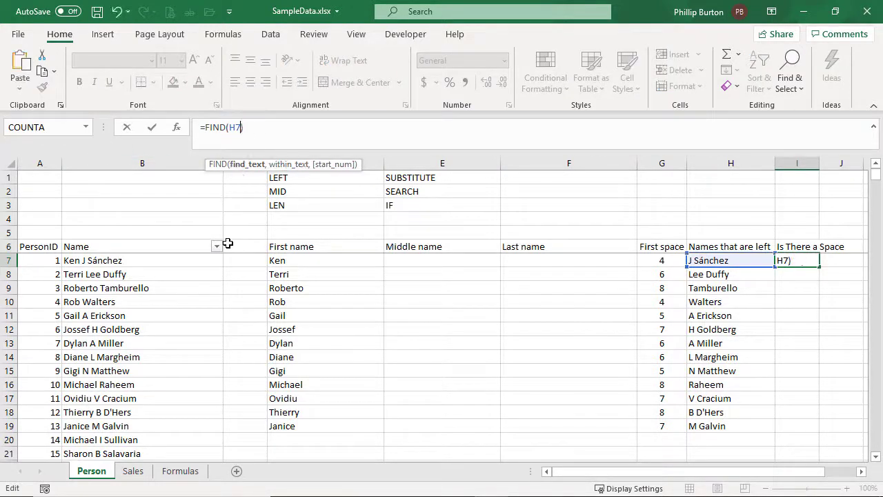
pyautogui.hotkey('ctrl', 'v')
pyautogui.write(',')
pyautogui.hotkey('ctrl', 'Return')
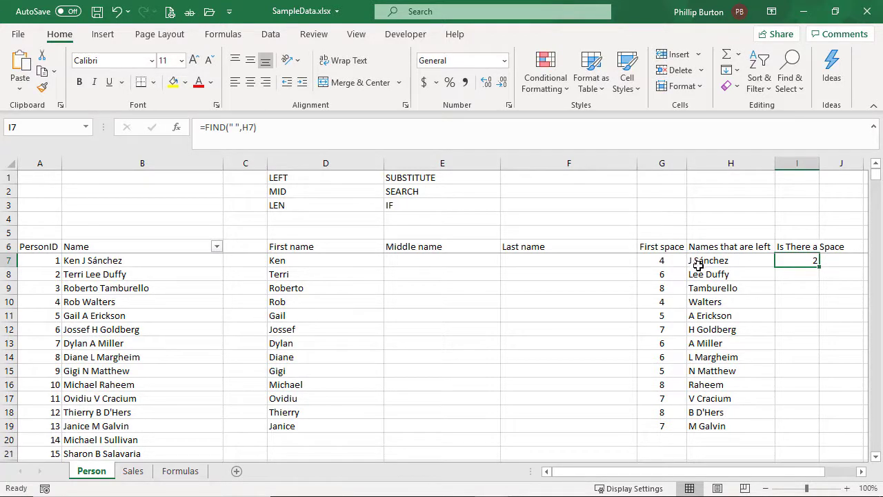
pyautogui.moveTo(819, 267); pyautogui.dragTo(815, 433)
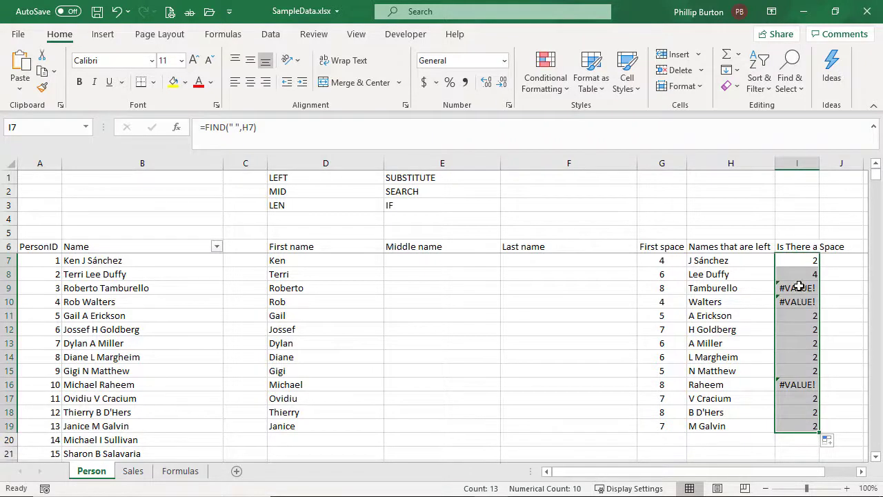
pyautogui.moveTo(798, 286); pyautogui.dragTo(800, 302)
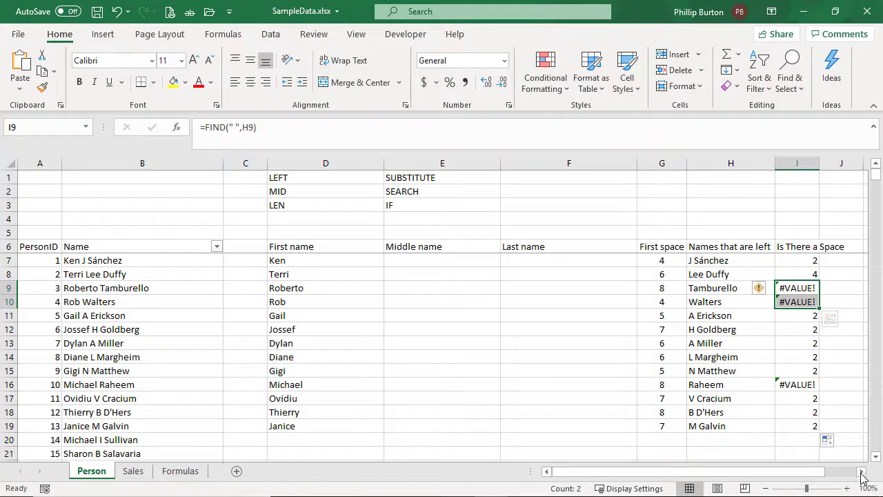
# Insert a blank column before the "Is There a Space" column and autofit the Middle name and Last name columns
pyautogui.click(805, 243)
pyautogui.moveTo(805, 244); pyautogui.dragTo(798, 422)
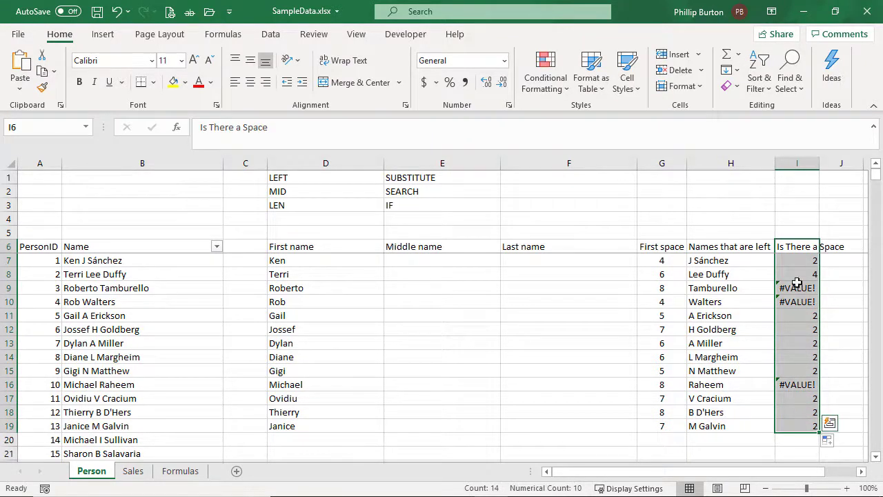
pyautogui.click(798, 163)
pyautogui.rightClick(797, 164)
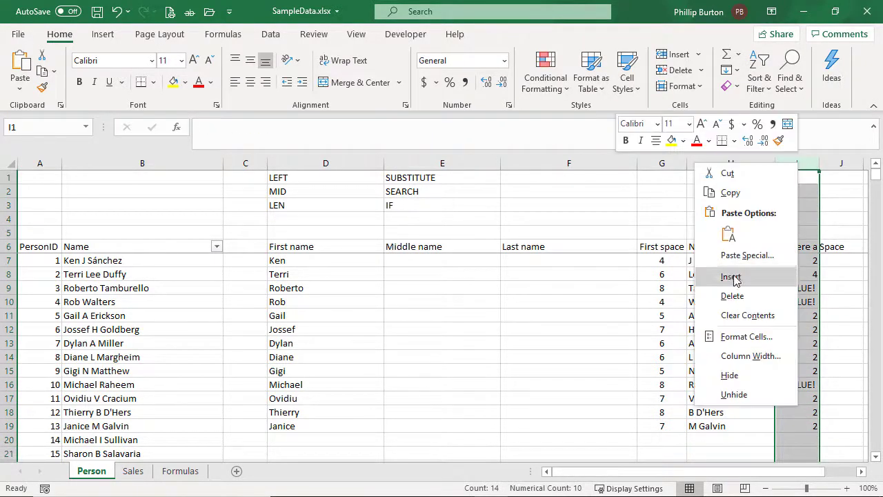
pyautogui.click(730, 276)
pyautogui.moveTo(862, 165); pyautogui.dragTo(831, 166)
pyautogui.moveTo(481, 163); pyautogui.dragTo(499, 166)
pyautogui.doubleClick(499, 164)
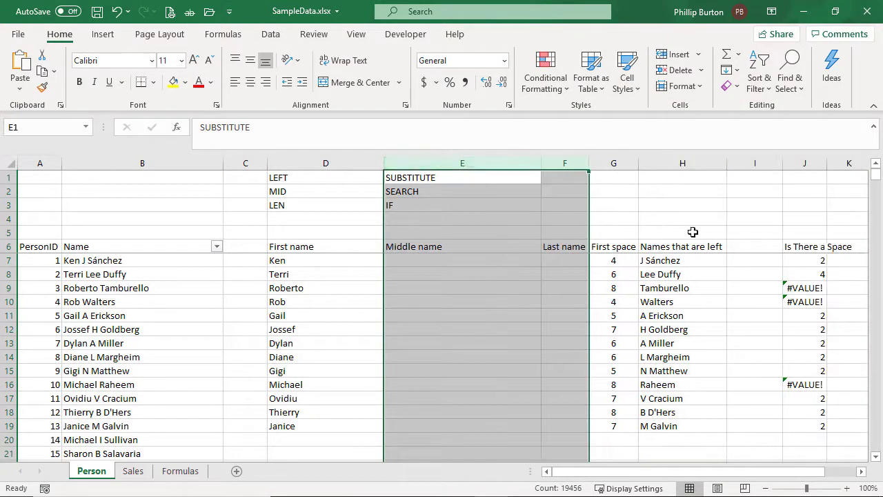
# Add the header "How many spaces are left" in I6, narrowing column E and widening column I to show the header
pyautogui.click(762, 245)
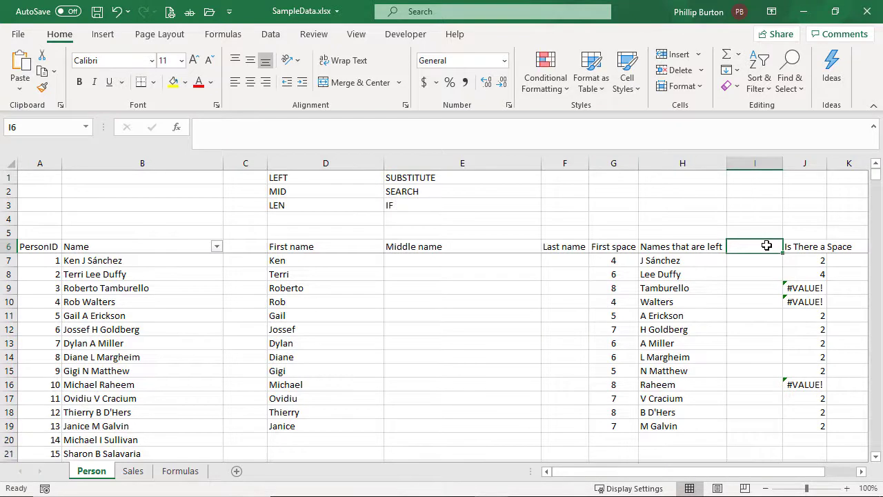
pyautogui.write('How m')
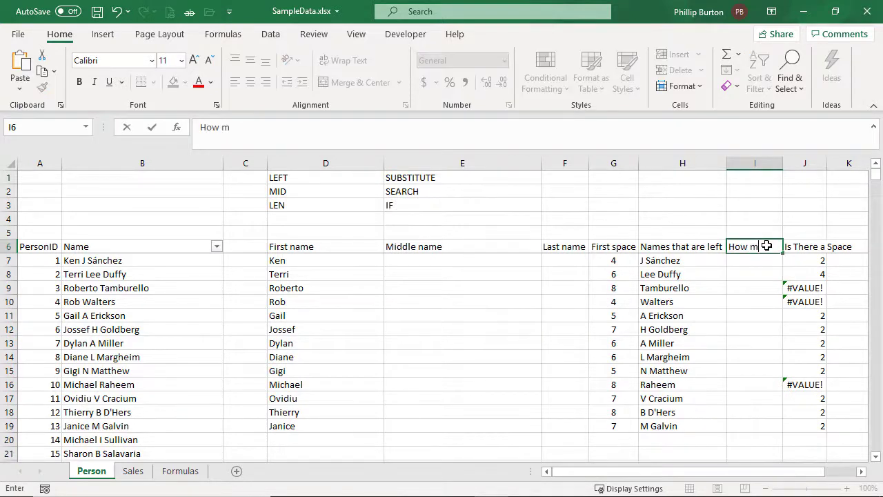
pyautogui.write('any spaces are left')
pyautogui.press('Return')
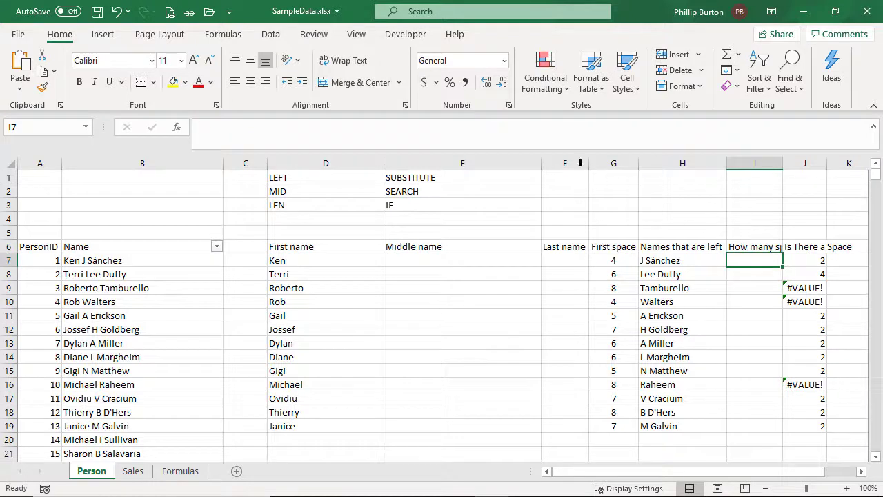
pyautogui.moveTo(540, 163); pyautogui.dragTo(450, 164)
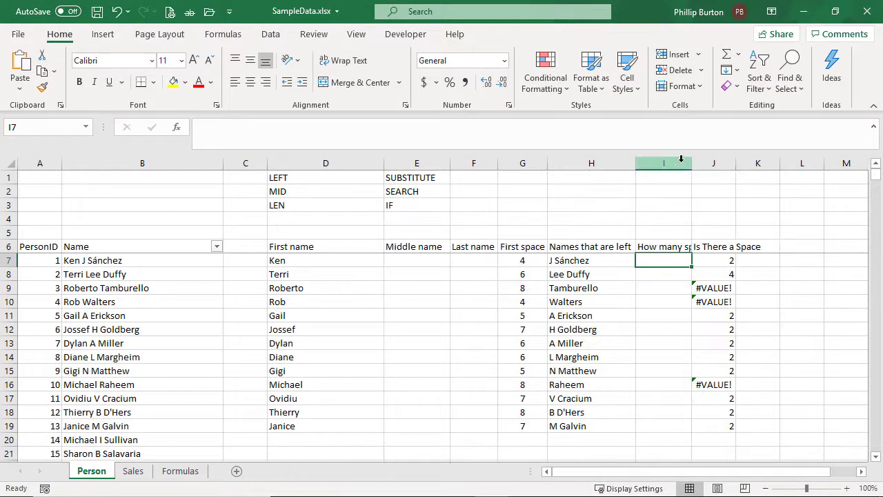
pyautogui.moveTo(692, 164); pyautogui.dragTo(766, 165)
# Enter the formula =LEN(H7)-LEN(SUBSTITUTE(H7," ","")) in I7 to count the spaces in the remaining name
pyautogui.write('=')
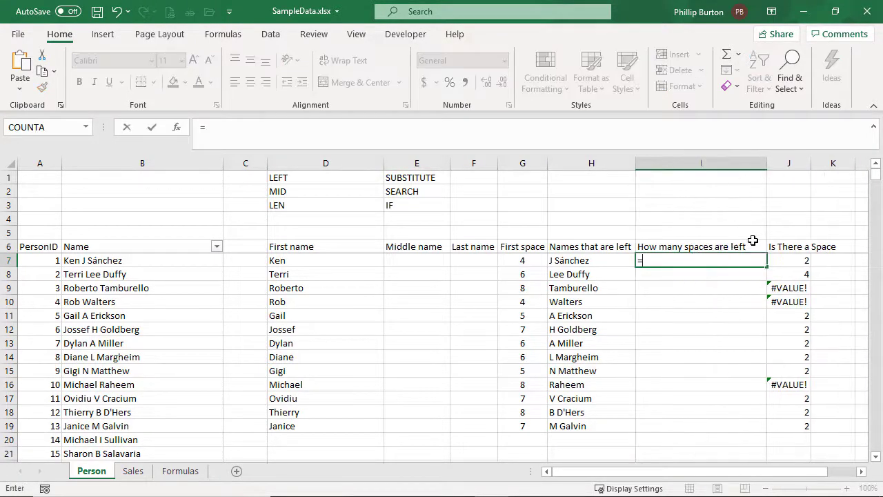
pyautogui.write('len(')
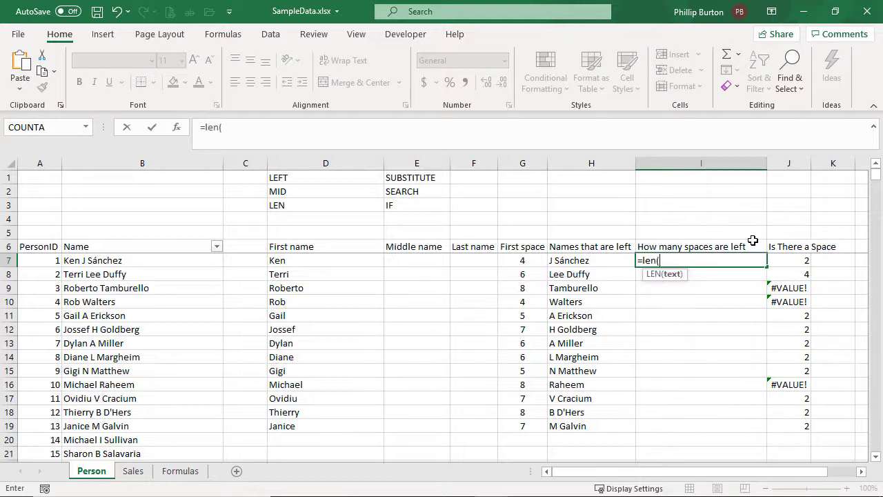
pyautogui.click(583, 262)
pyautogui.write(')-')
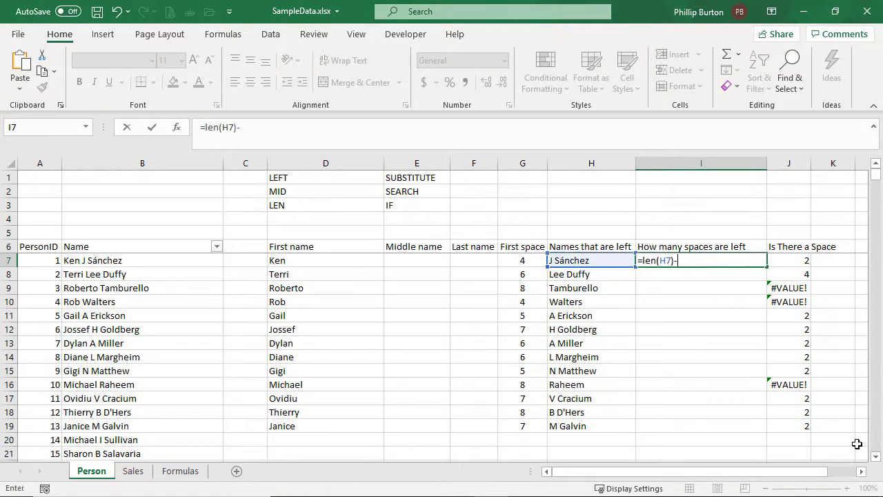
pyautogui.write('len(')
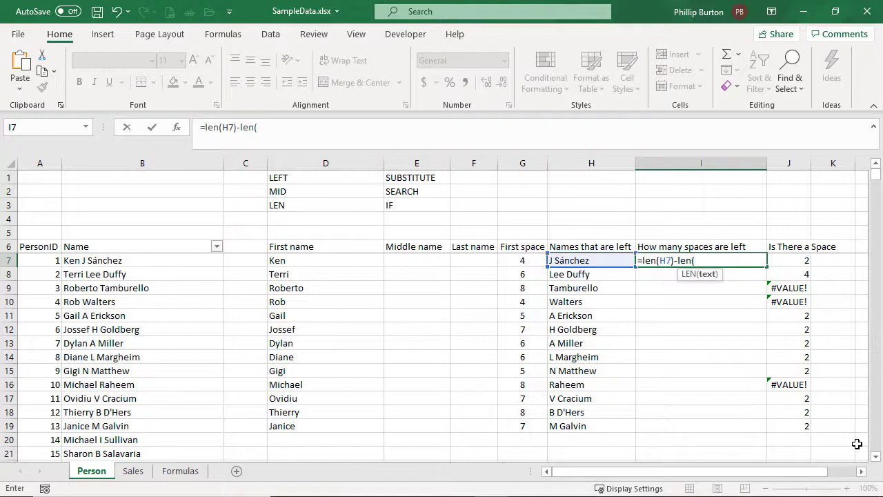
pyautogui.write('h7')
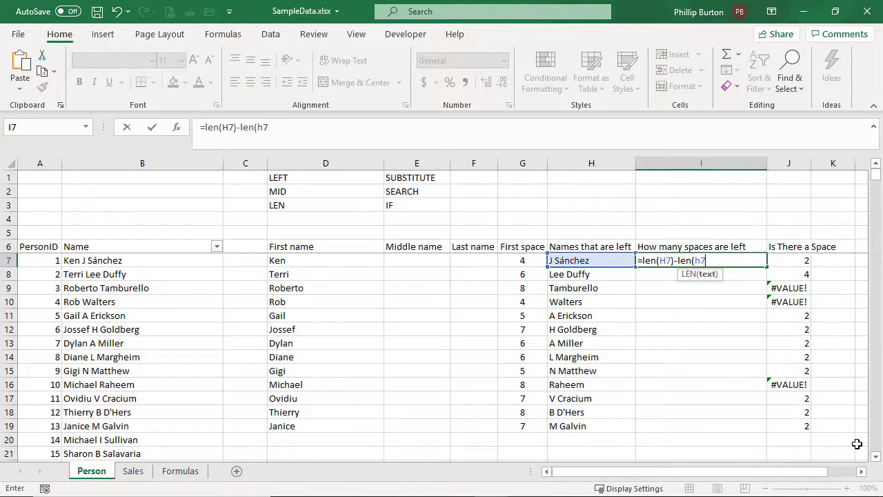
pyautogui.press('BackSpace')
pyautogui.press('BackSpace')
pyautogui.write('sub')
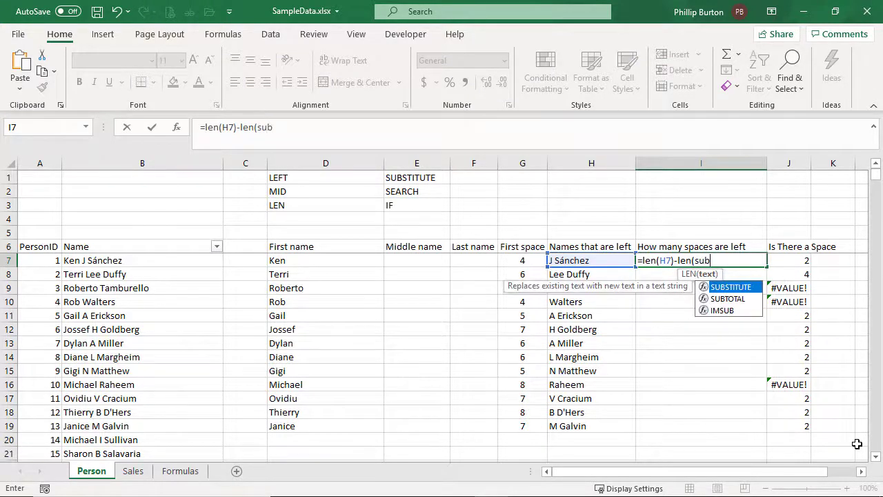
pyautogui.write('stitute(h7,')
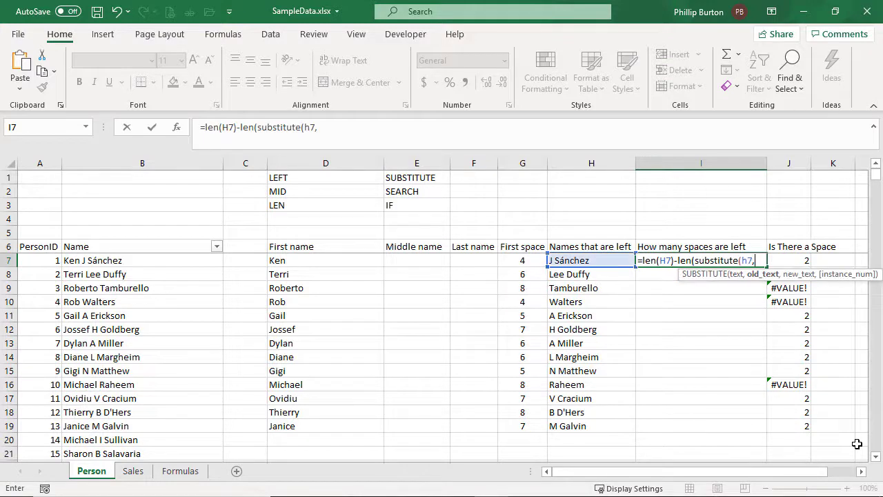
pyautogui.write('" ",""')
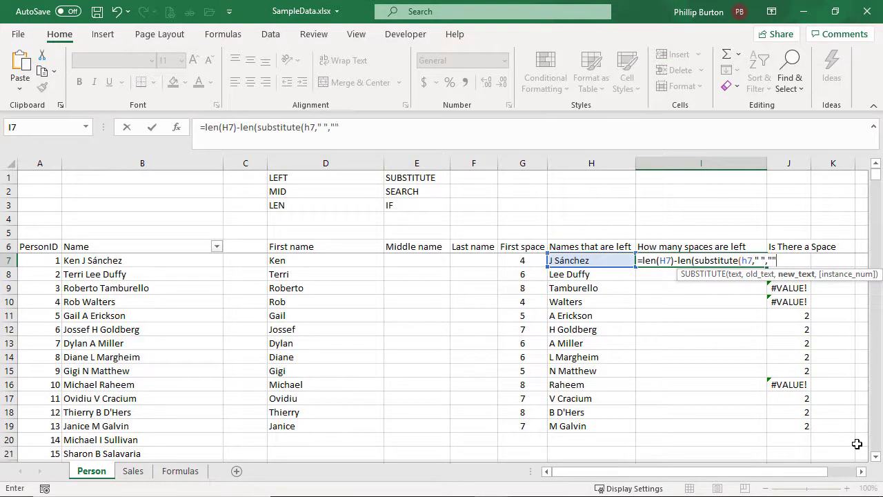
pyautogui.write('))')
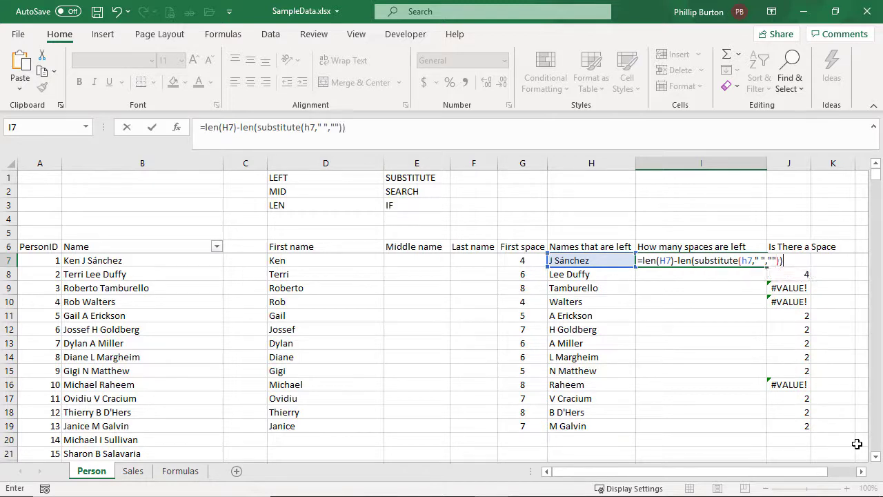
pyautogui.press('Return')
pyautogui.press('Up')
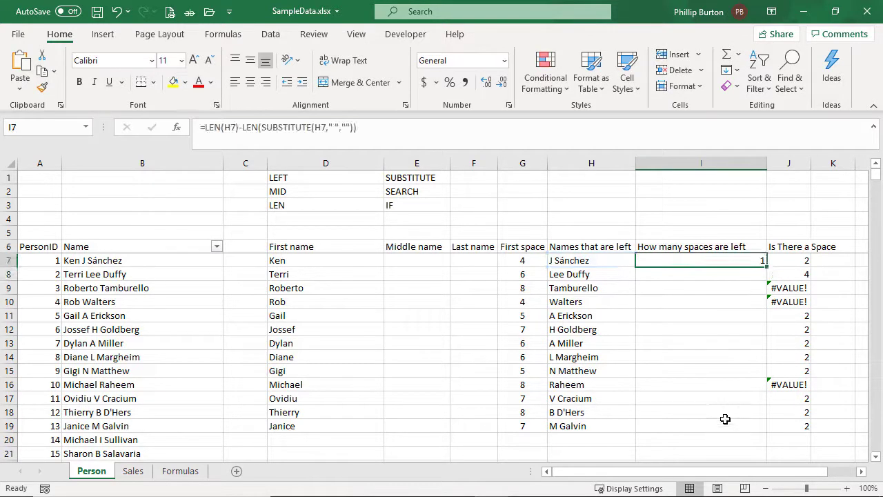
# Centre I7 and fill its formula down to I19, comparing the counts with the error rows in column J
pyautogui.click(250, 82)
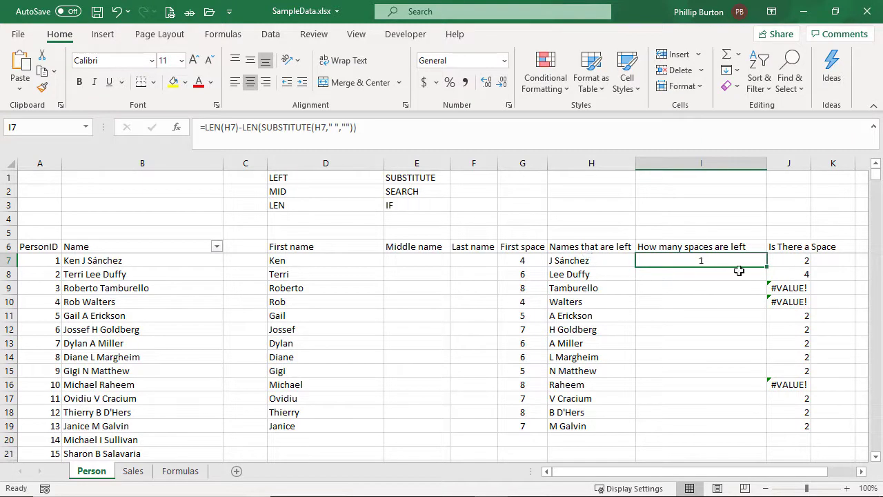
pyautogui.doubleClick(766, 267)
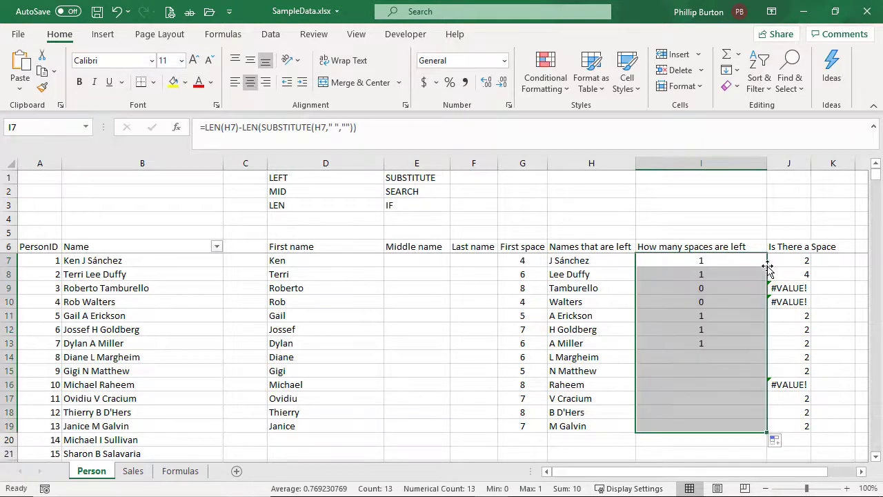
pyautogui.click(700, 287)
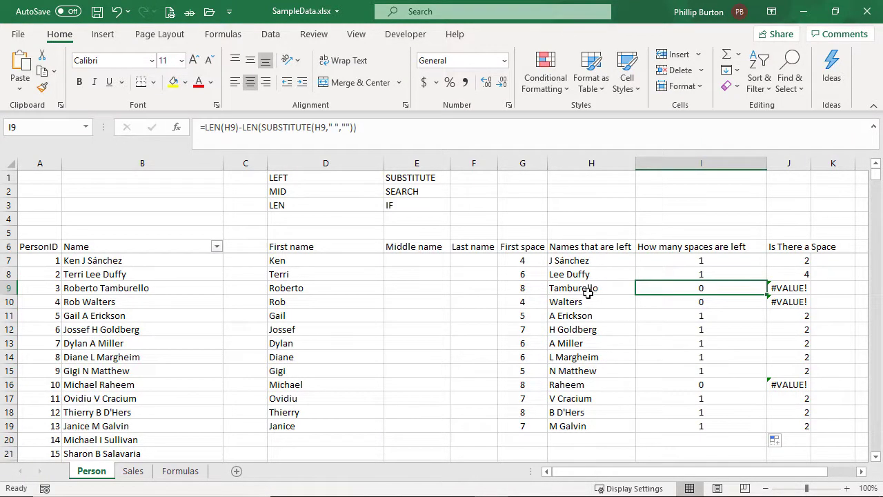
pyautogui.click(716, 304)
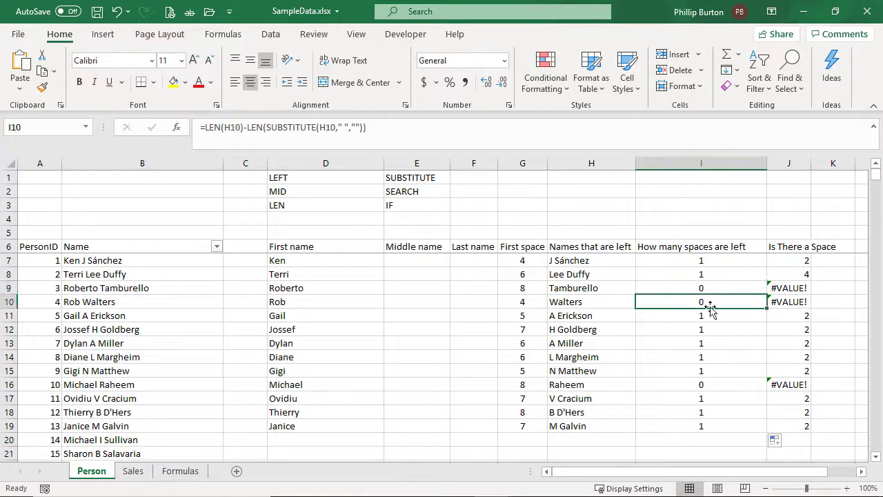
pyautogui.moveTo(725, 288); pyautogui.dragTo(783, 307)
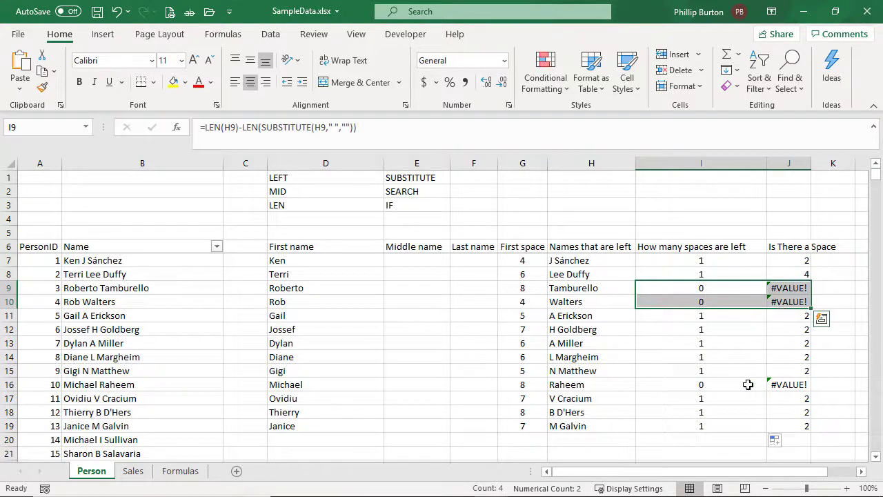
pyautogui.moveTo(746, 384); pyautogui.dragTo(783, 384)
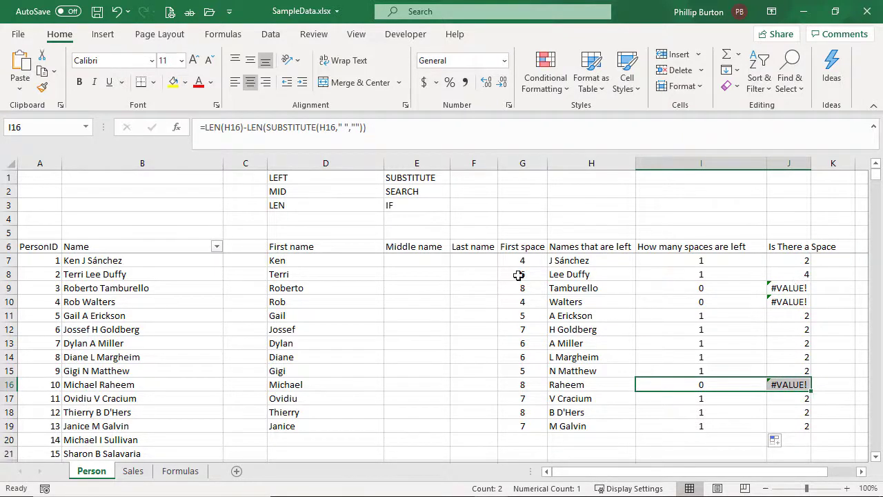
# Enter =IF(I7=1,"Middle name","No middle name") in E7 and fill the formula down to E19
pyautogui.click(406, 262)
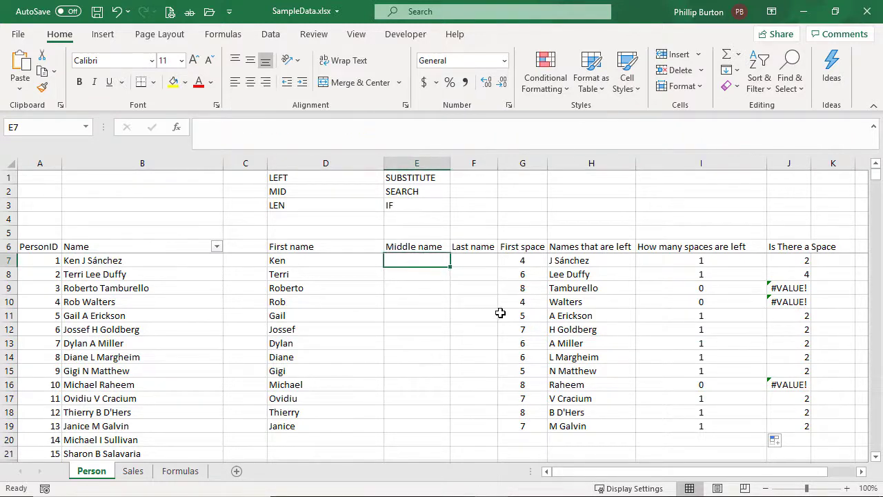
pyautogui.write('=if(')
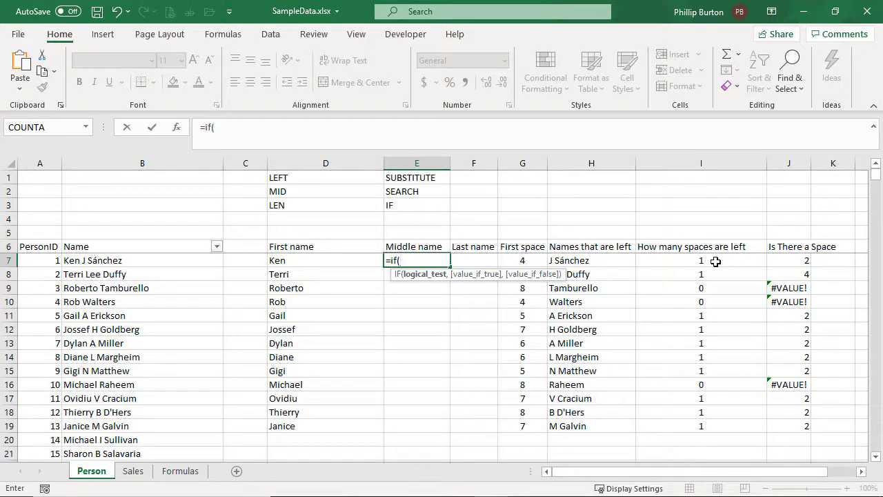
pyautogui.click(715, 262)
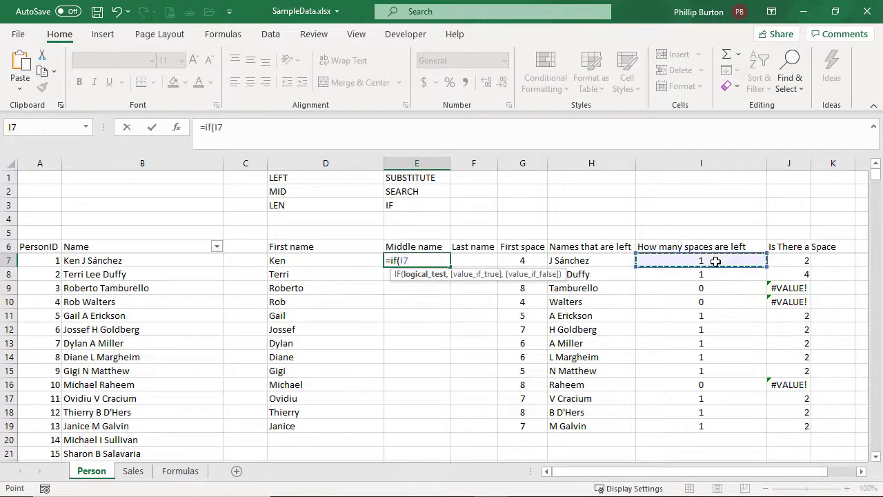
pyautogui.write('=1')
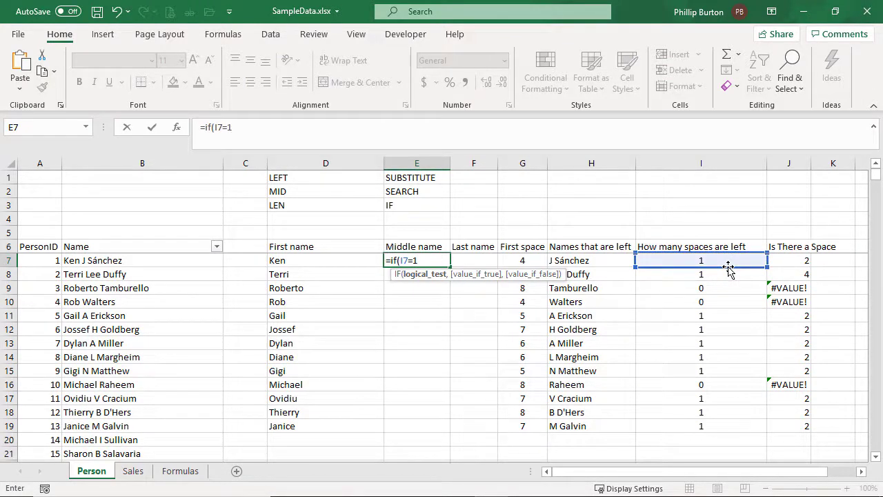
pyautogui.write(',"Middle')
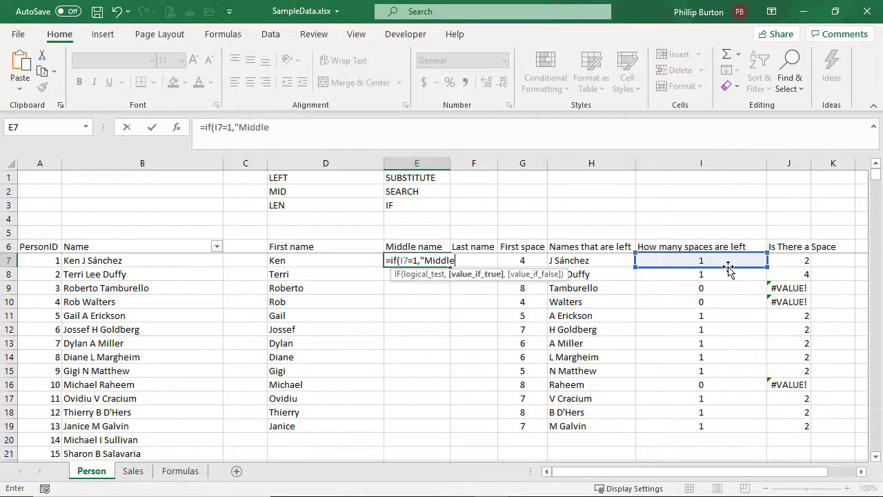
pyautogui.write(' name","No mid')
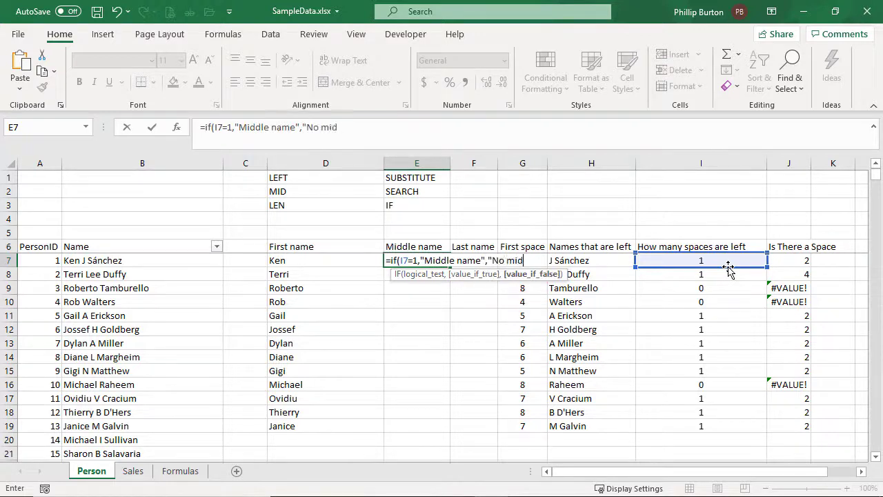
pyautogui.write('dle name")')
pyautogui.press('Return')
pyautogui.press('Up')
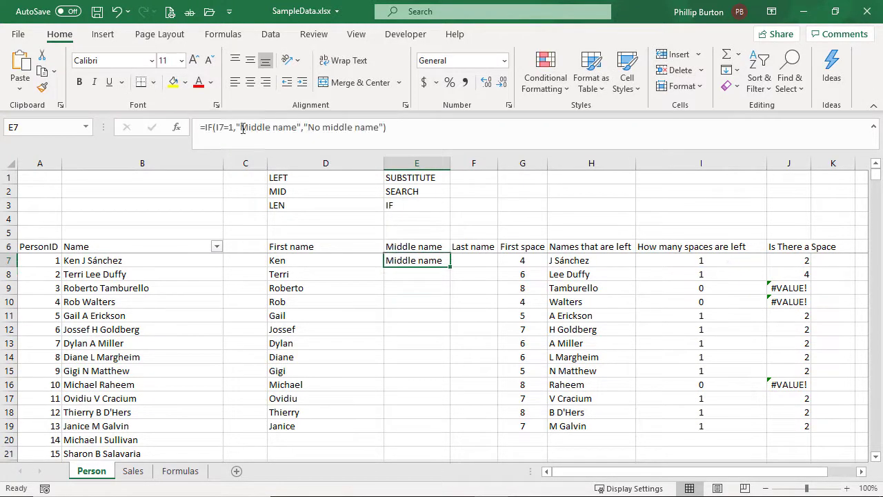
pyautogui.doubleClick(450, 267)
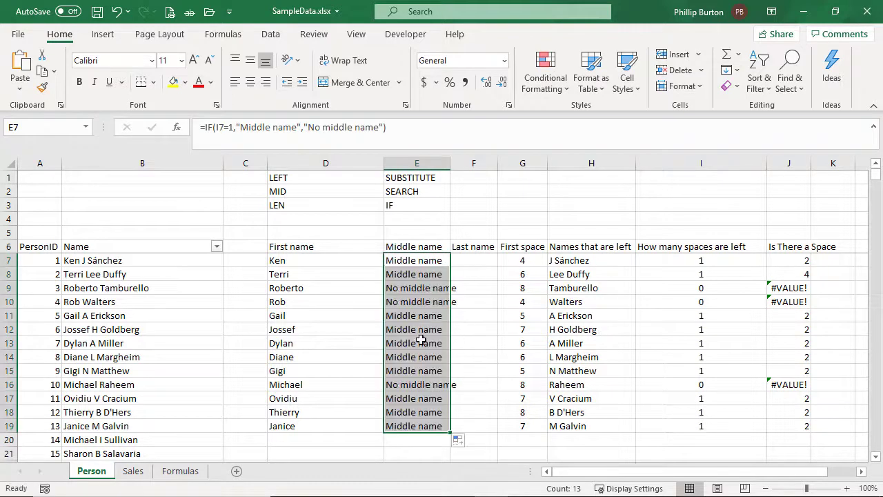
# Replace the "No middle name" result in E7's IF formula with an empty string "" and fill the formula down to E19
pyautogui.click(417, 262)
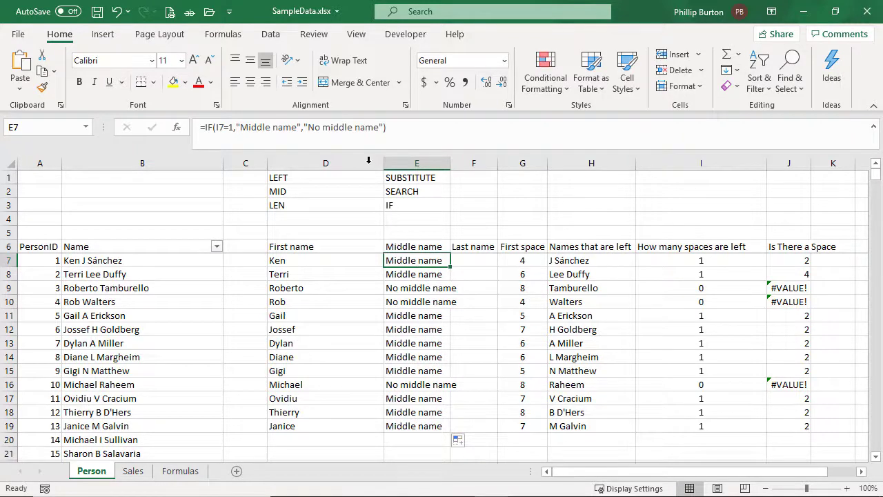
pyautogui.moveTo(308, 128); pyautogui.dragTo(380, 129)
pyautogui.press('Delete')
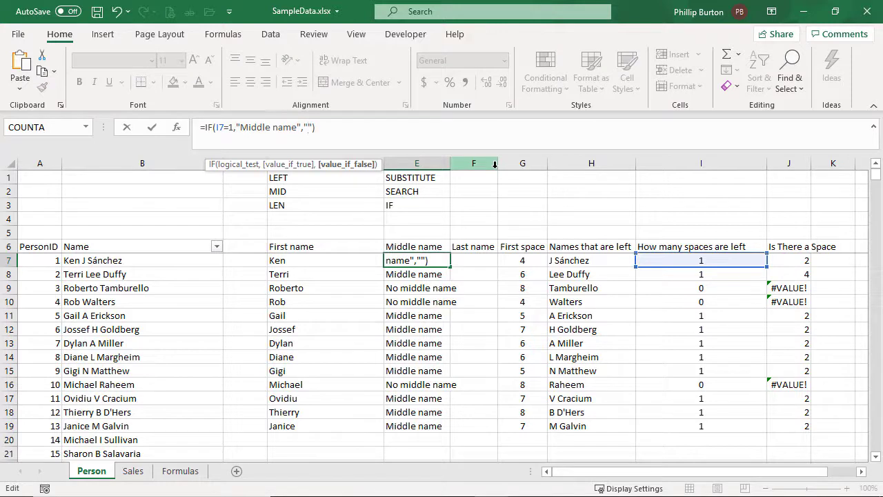
pyautogui.hotkey('shift', 'Right')
pyautogui.hotkey('shift', 'Right')
pyautogui.hotkey('ctrl', 'Return')
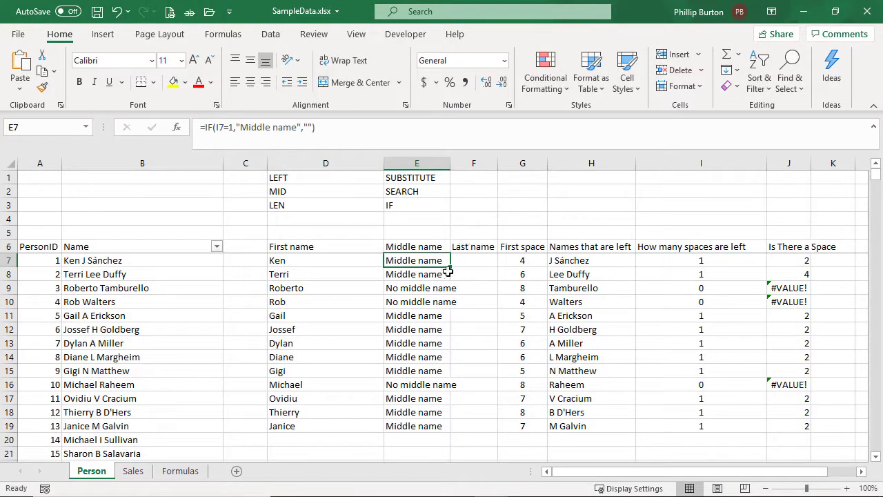
pyautogui.doubleClick(450, 269)
pyautogui.click(416, 260)
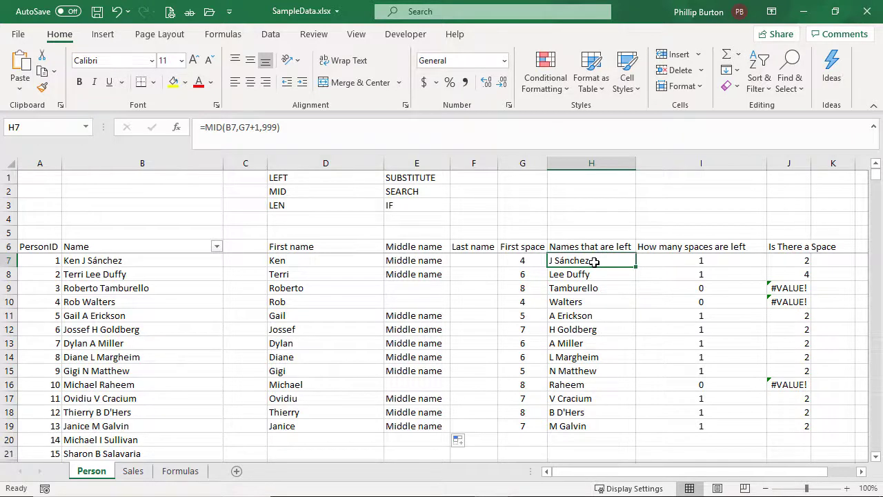
# Replace the "Middle name" result in E7's formula with LEFT(H7,J7), giving =IF(I7=1,LEFT(H7,J7),""), and fill it down to E19
pyautogui.click(421, 259)
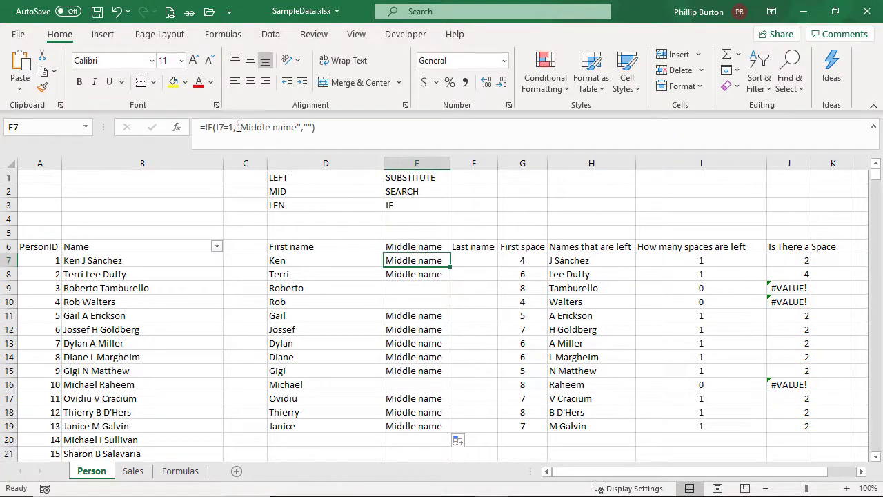
pyautogui.moveTo(238, 127); pyautogui.dragTo(304, 127)
pyautogui.press('Delete')
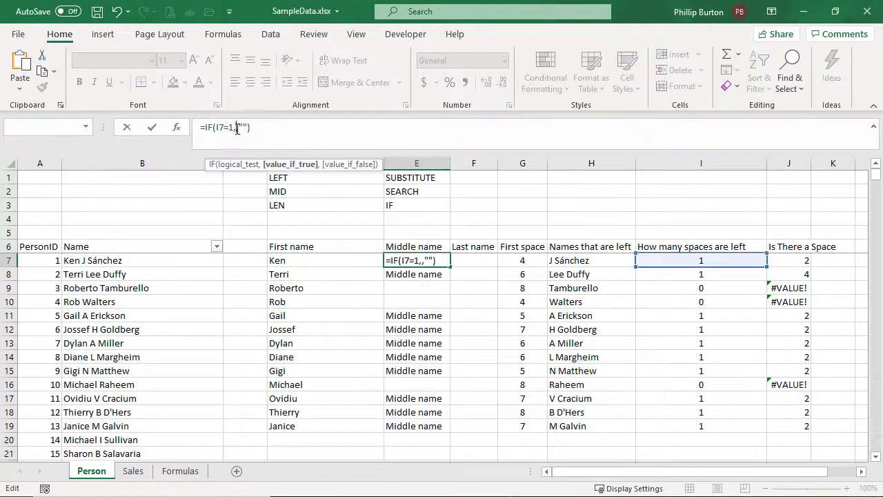
pyautogui.write('left(')
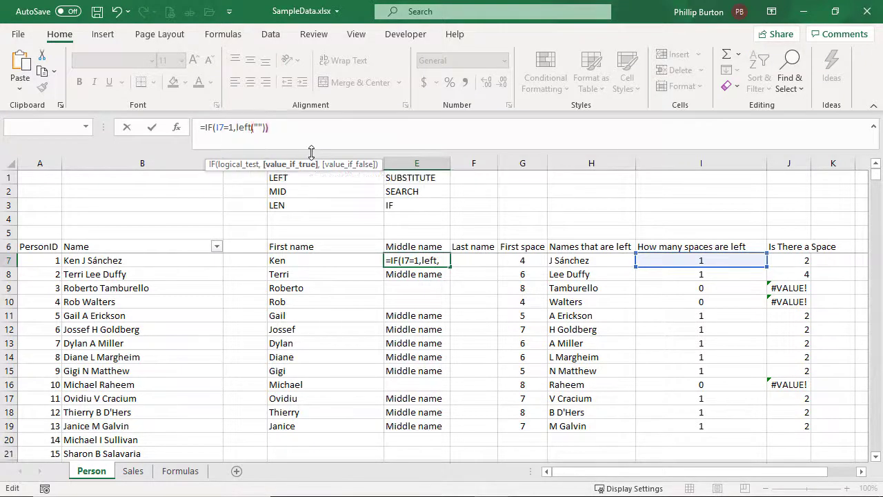
pyautogui.click(607, 260)
pyautogui.write(',')
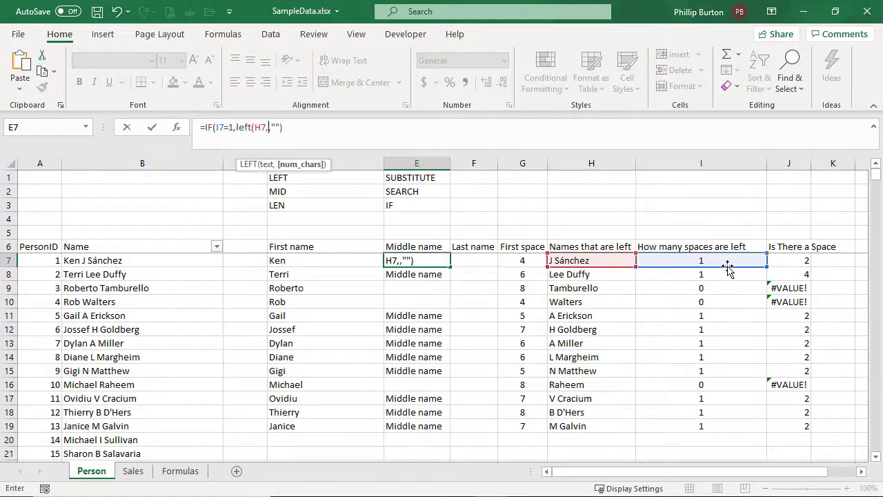
pyautogui.click(803, 262)
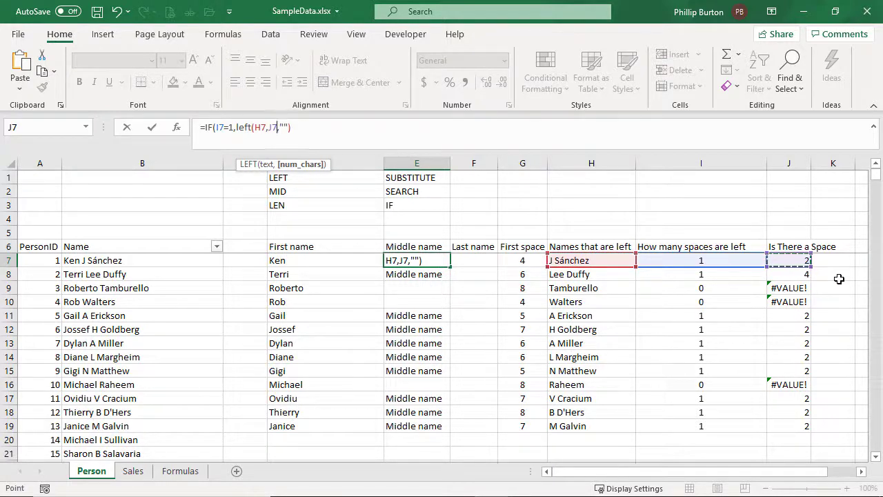
pyautogui.write(')')
pyautogui.press('Return')
pyautogui.press('Up')
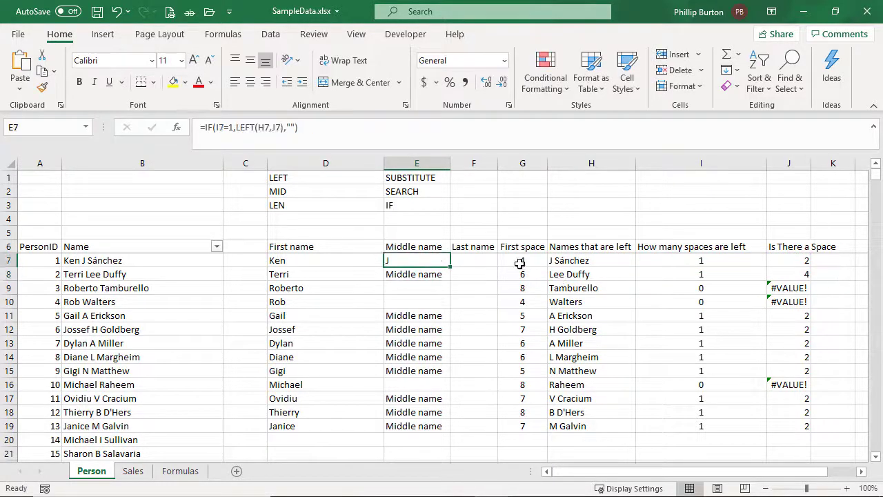
pyautogui.doubleClick(451, 265)
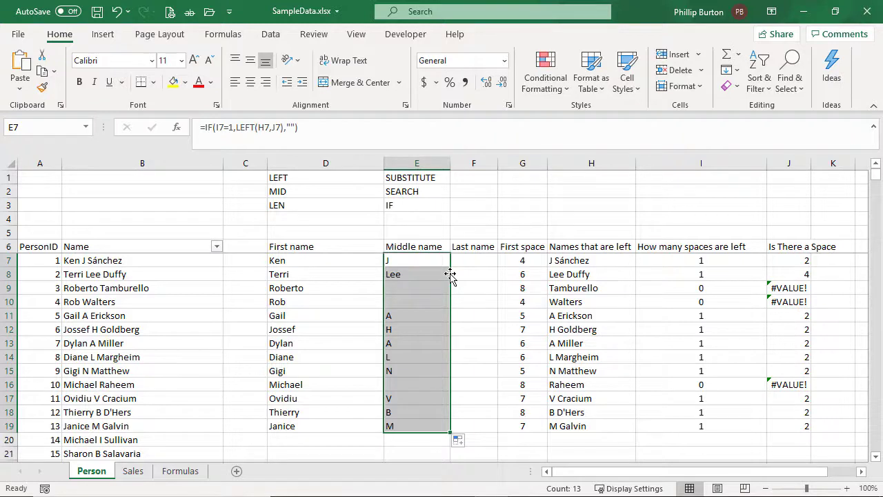
# Enter =IF(I7=1,"Everything after space","Full name that's left") in F7 as the placeholder last-name formula
pyautogui.click(468, 260)
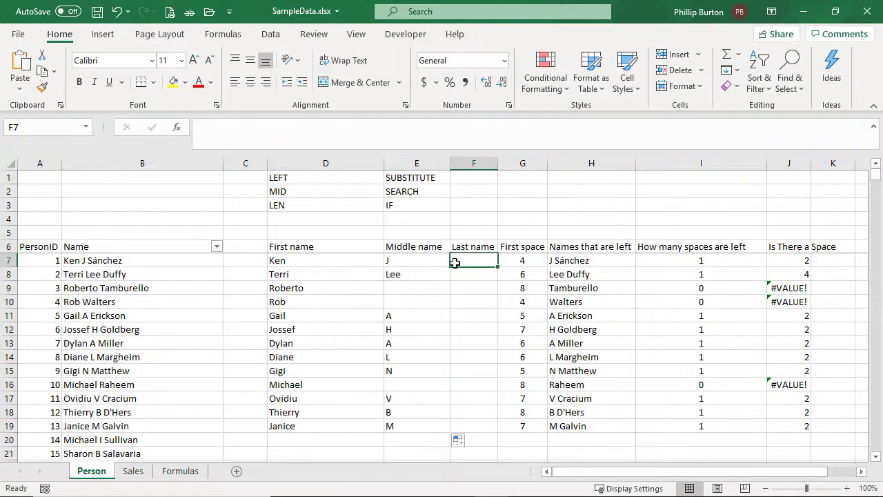
pyautogui.click(437, 260)
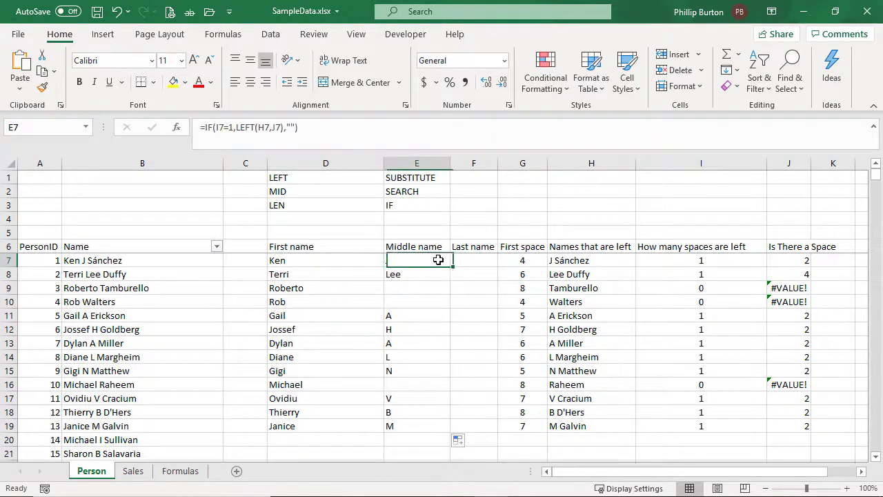
pyautogui.click(460, 260)
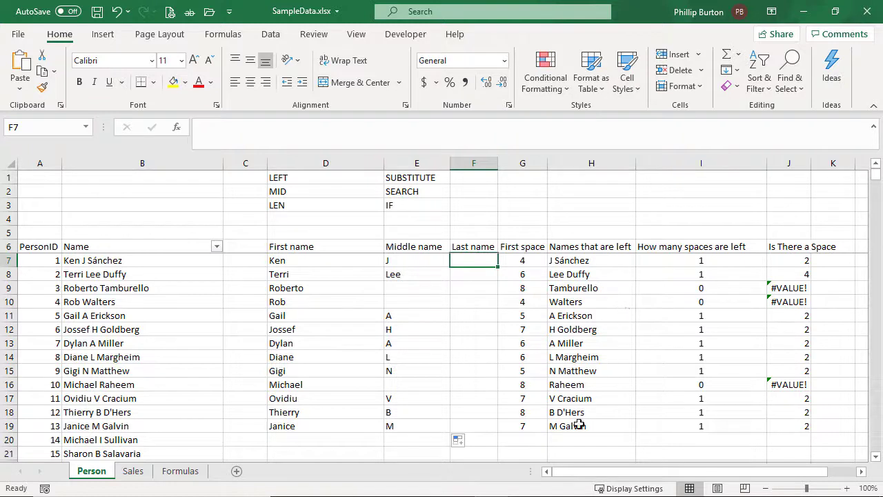
pyautogui.write('=if(')
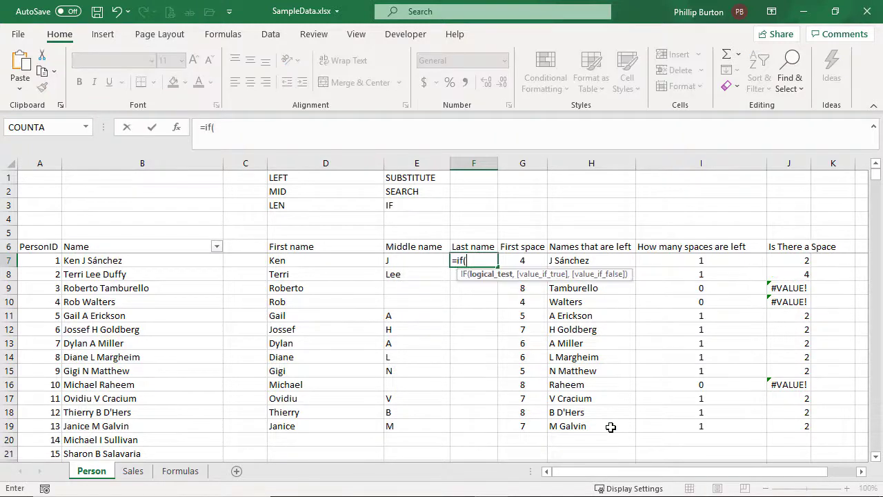
pyautogui.click(691, 260)
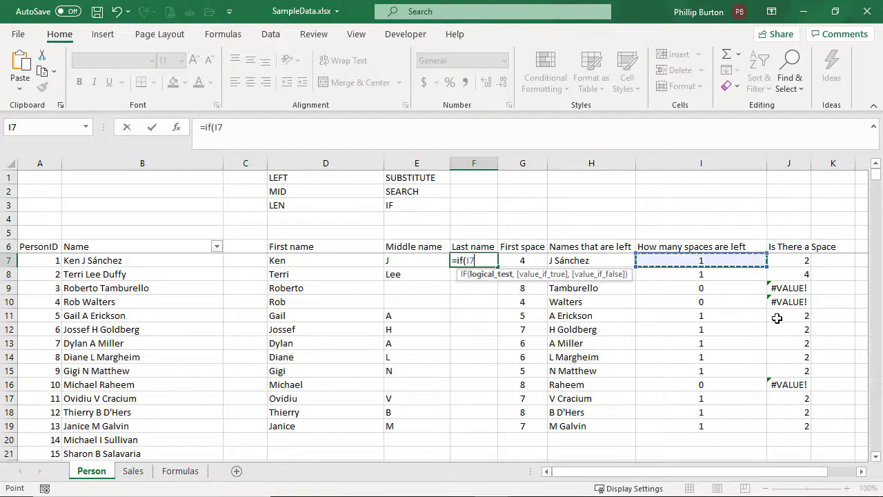
pyautogui.write('=1,"Every')
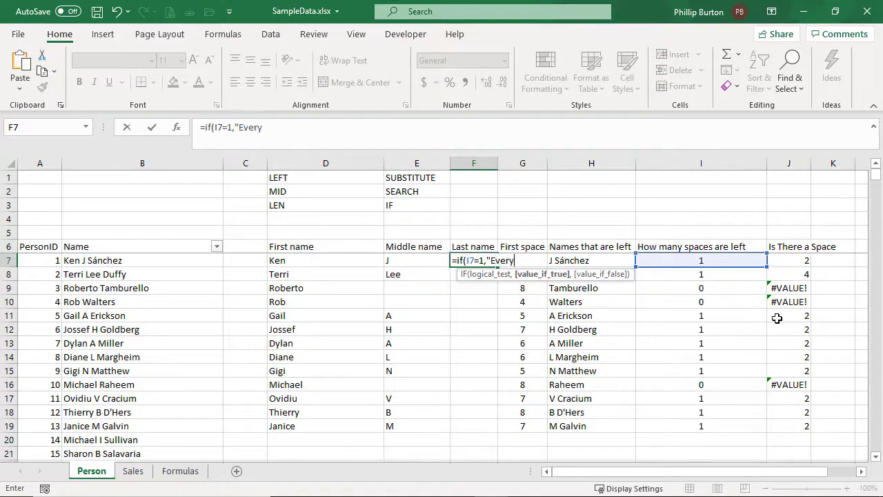
pyautogui.write('thing after space","')
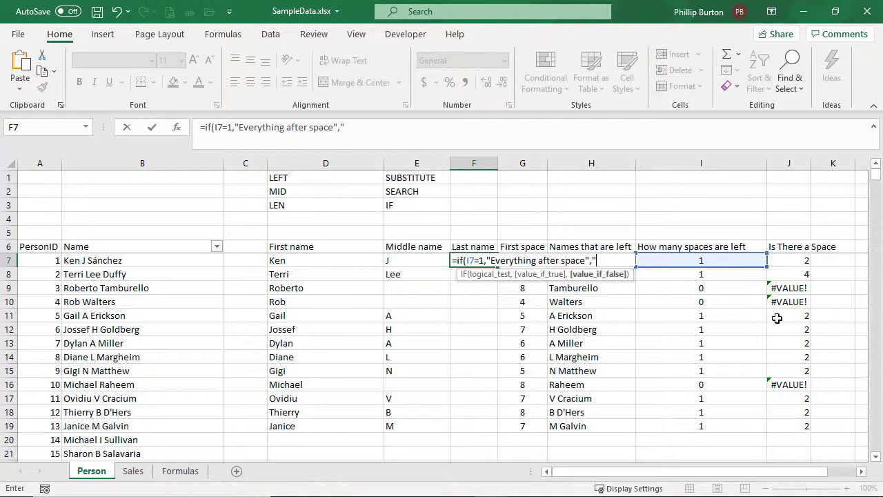
pyautogui.write('Full name')
pyautogui.press('BackSpace')
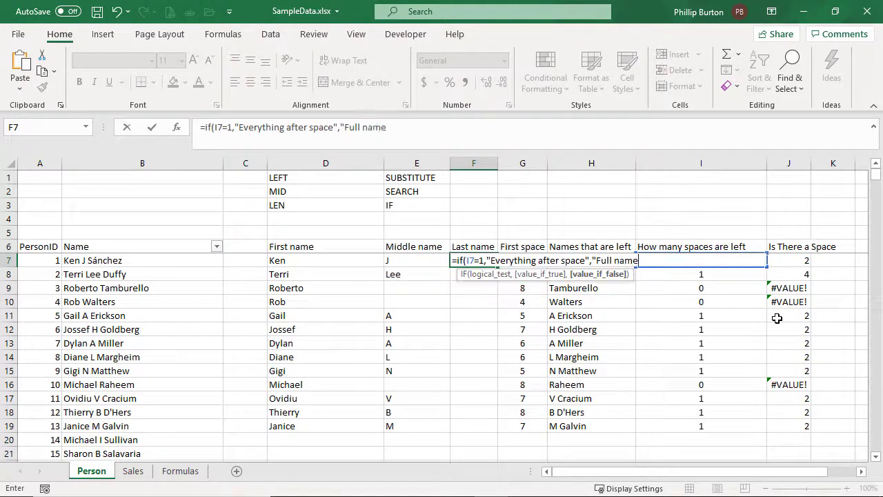
pyautogui.write('e that\'s left")')
pyautogui.press('Return')
pyautogui.press('Up')
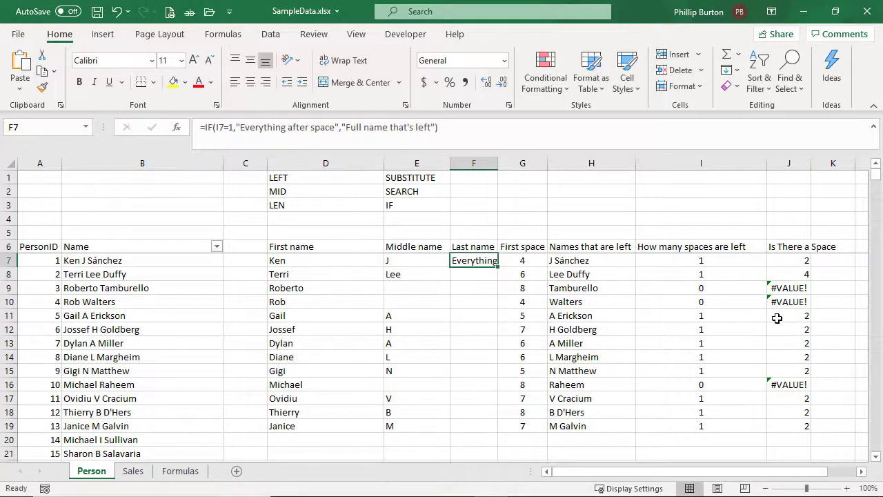
# Widen column F to fit its text and fill the F7 formula down to F19
pyautogui.doubleClick(498, 163)
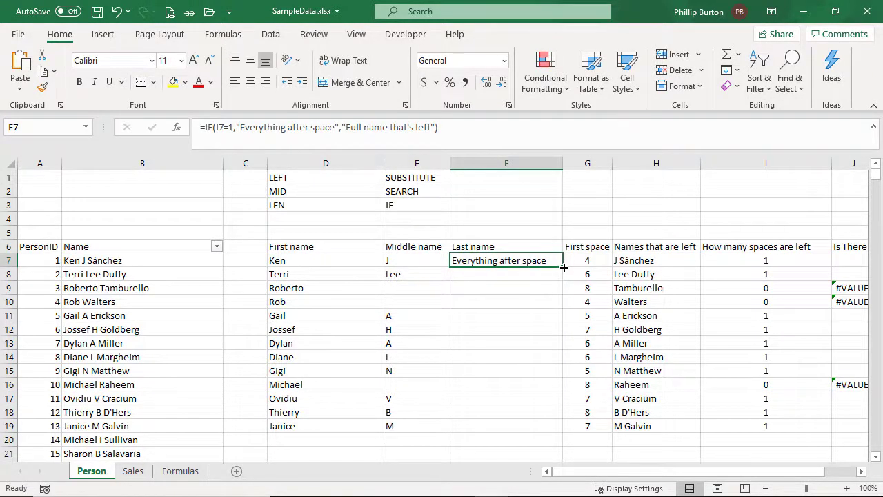
pyautogui.doubleClick(563, 266)
# Rename the J6 header to "Space occurs", fitting column I to its contents and narrowing column C to bring column J into view
pyautogui.doubleClick(831, 164)
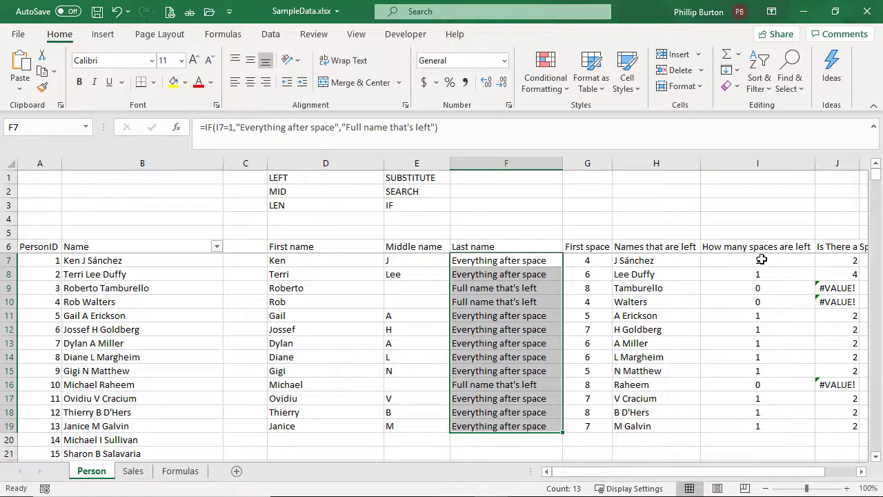
pyautogui.click(823, 246)
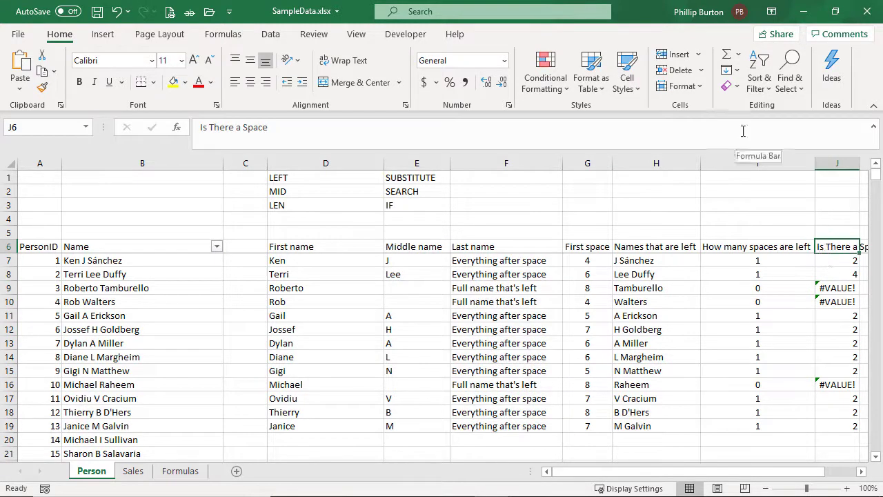
pyautogui.write('S')
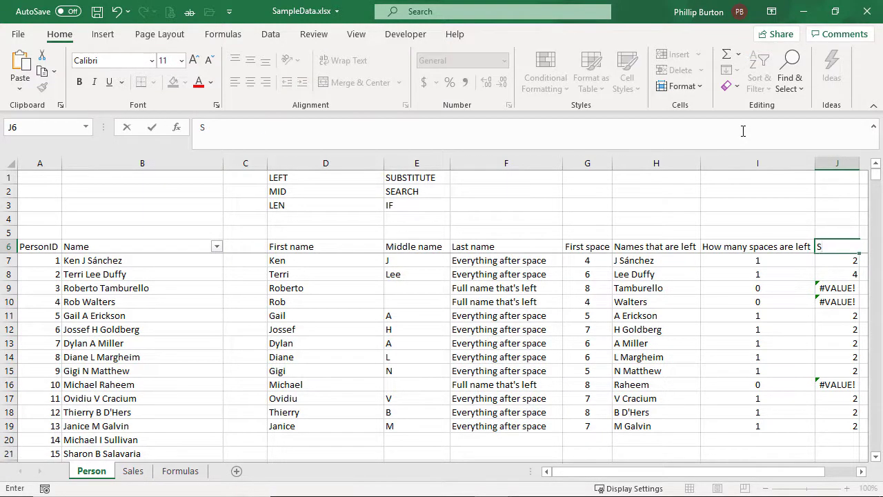
pyautogui.write('pace occurs')
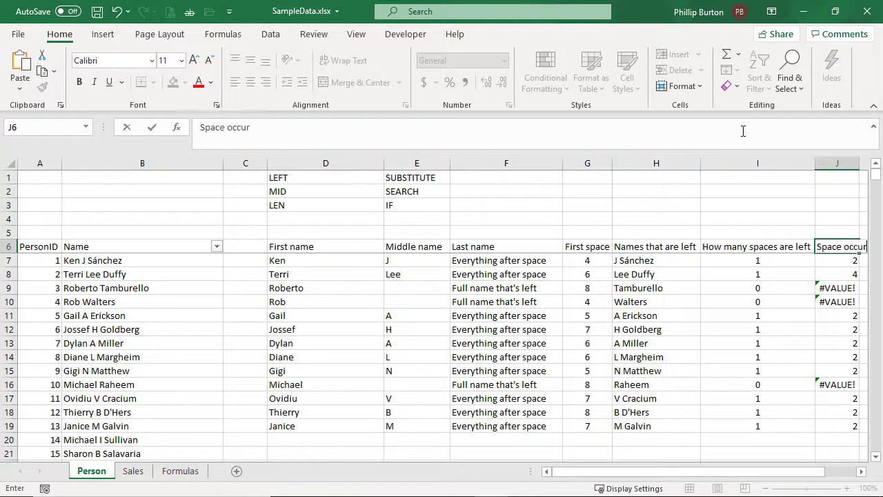
pyautogui.press('Return')
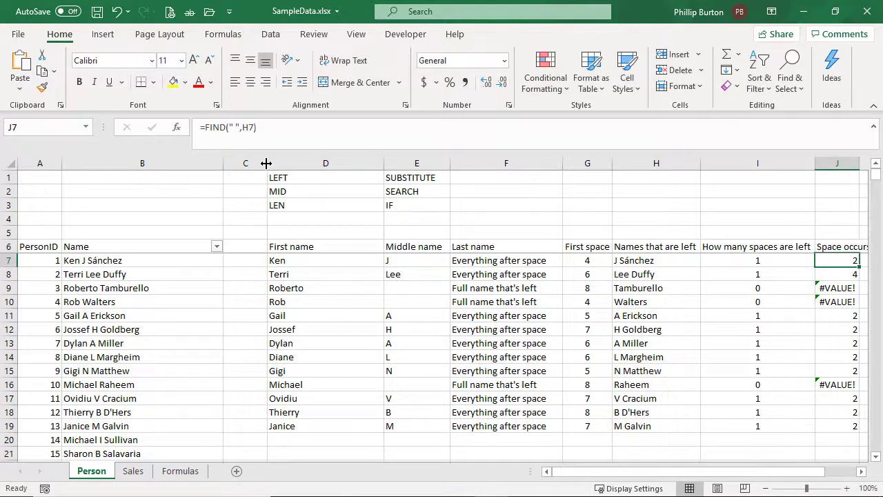
pyautogui.moveTo(268, 164); pyautogui.dragTo(233, 174)
# Examine the condition and the two result arguments of the IF formula in F7
pyautogui.click(483, 260)
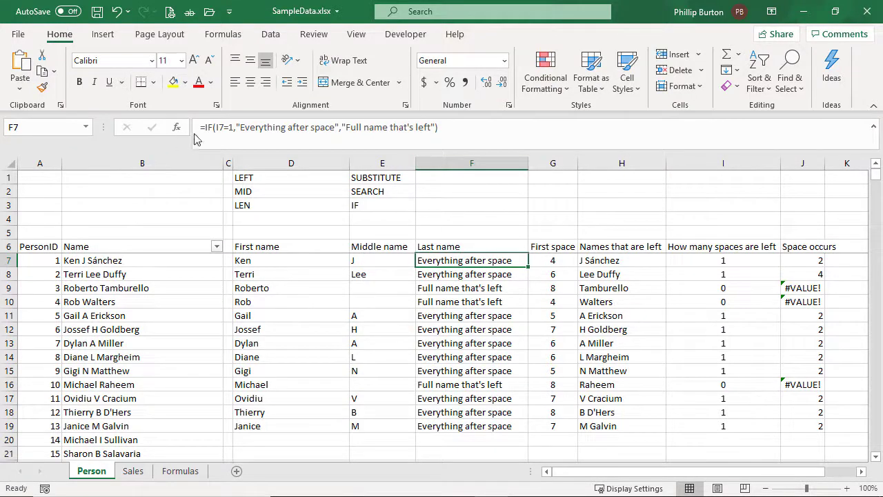
pyautogui.click(238, 127)
pyautogui.moveTo(253, 128); pyautogui.dragTo(436, 129)
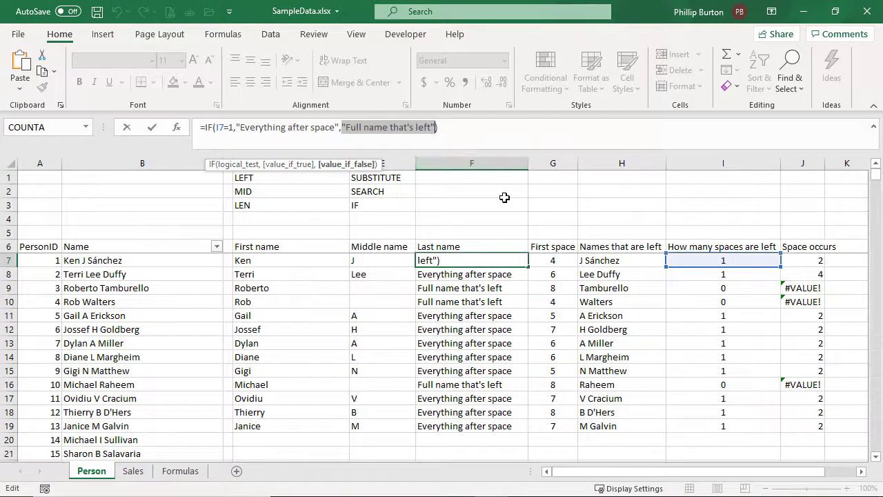
pyautogui.hotkey('ctrl', 'Return')
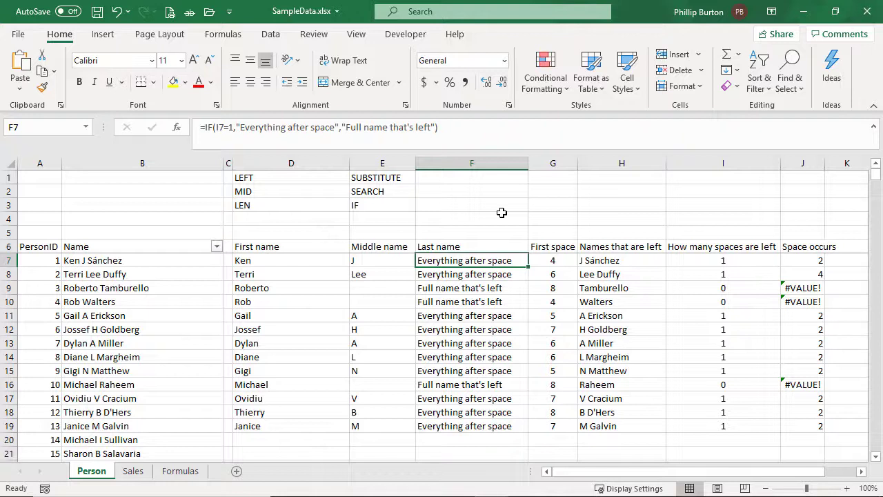
# Switch to the browser to examine the course content list on the Udemy Excel course page, and return to F7 in the Excel workbook
pyautogui.hotkey('alt', 'Tab')
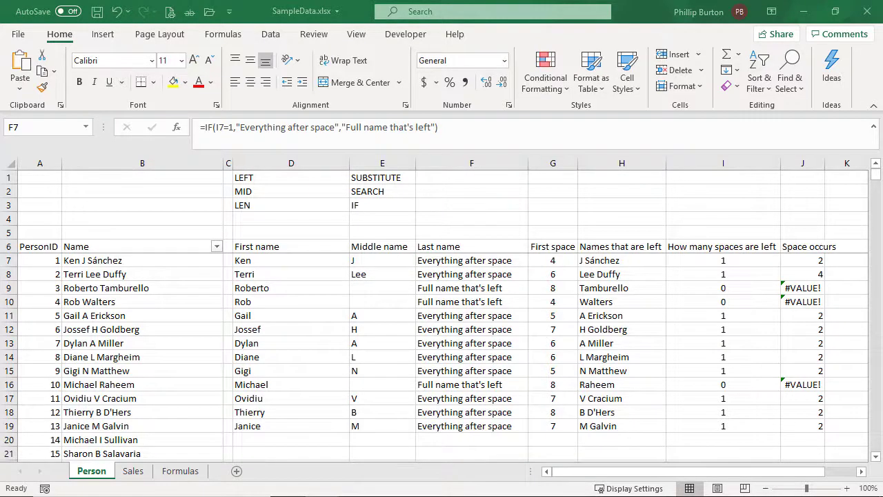
pyautogui.moveTo(0, 128); pyautogui.dragTo(301, 0)
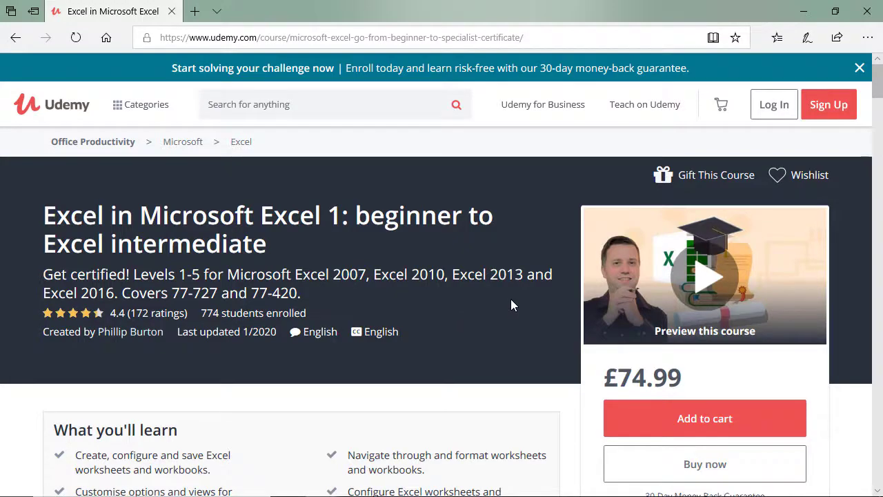
pyautogui.scroll(-5, 510, 302)
pyautogui.scroll(-12, 510, 307)
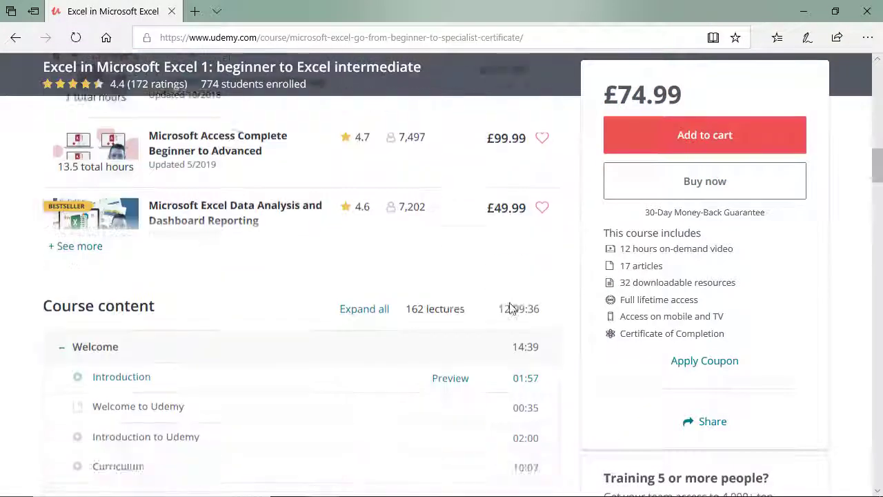
pyautogui.scroll(-7, 517, 298)
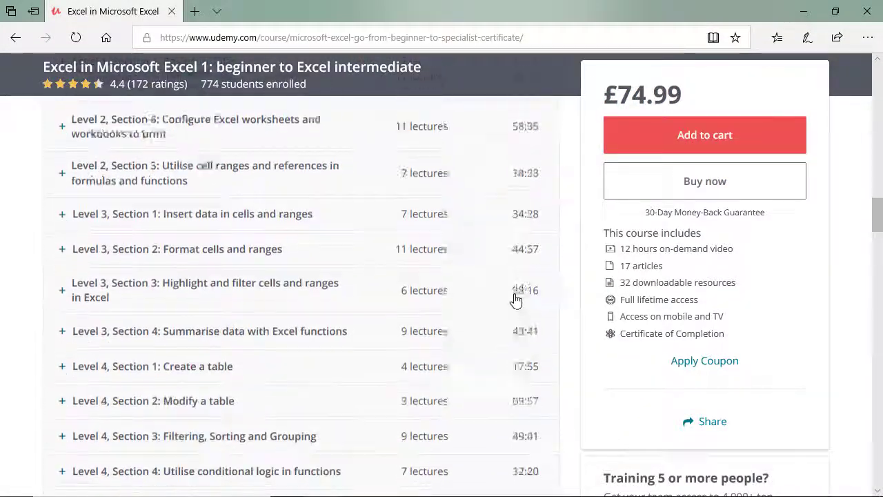
pyautogui.scroll(-3, 517, 296)
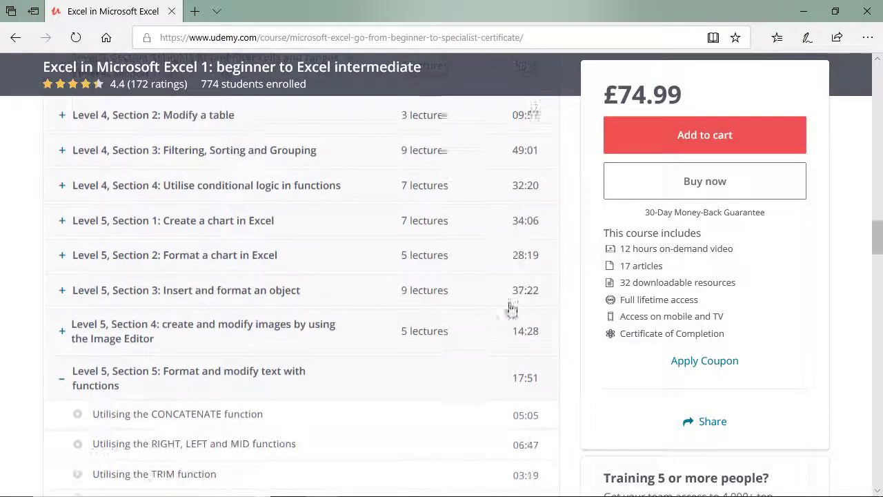
pyautogui.scroll(-1, 325, 369)
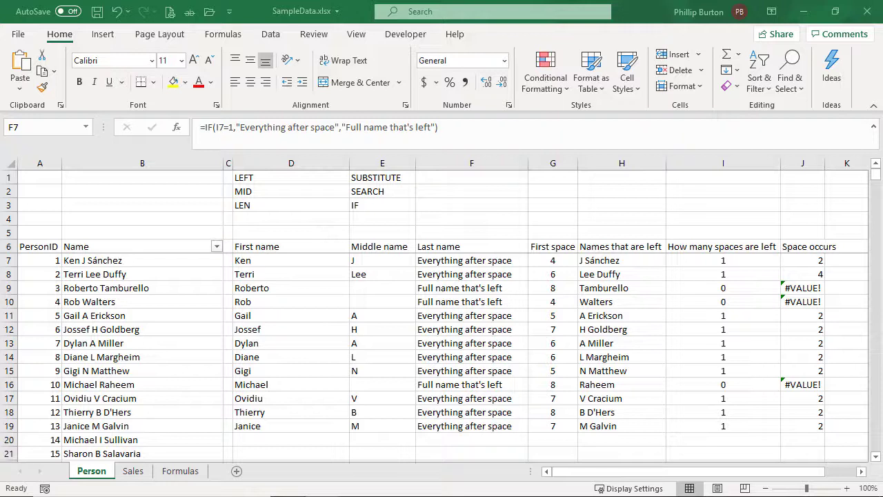
pyautogui.click(494, 264)
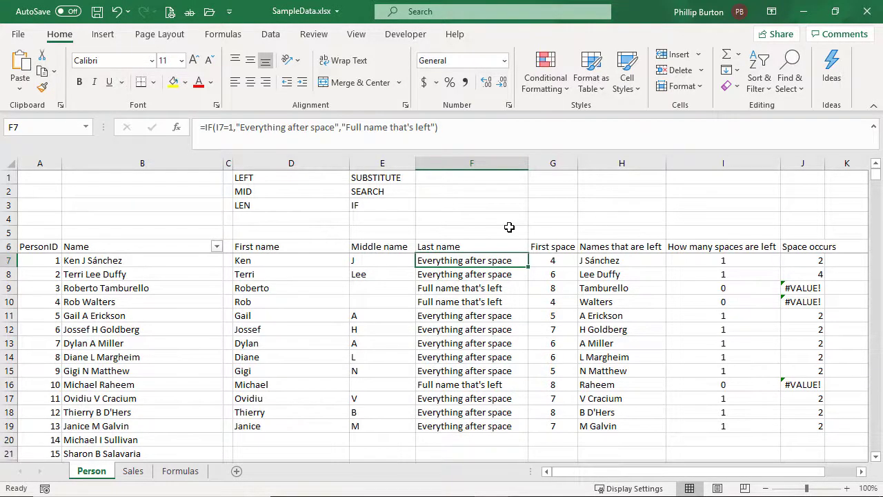